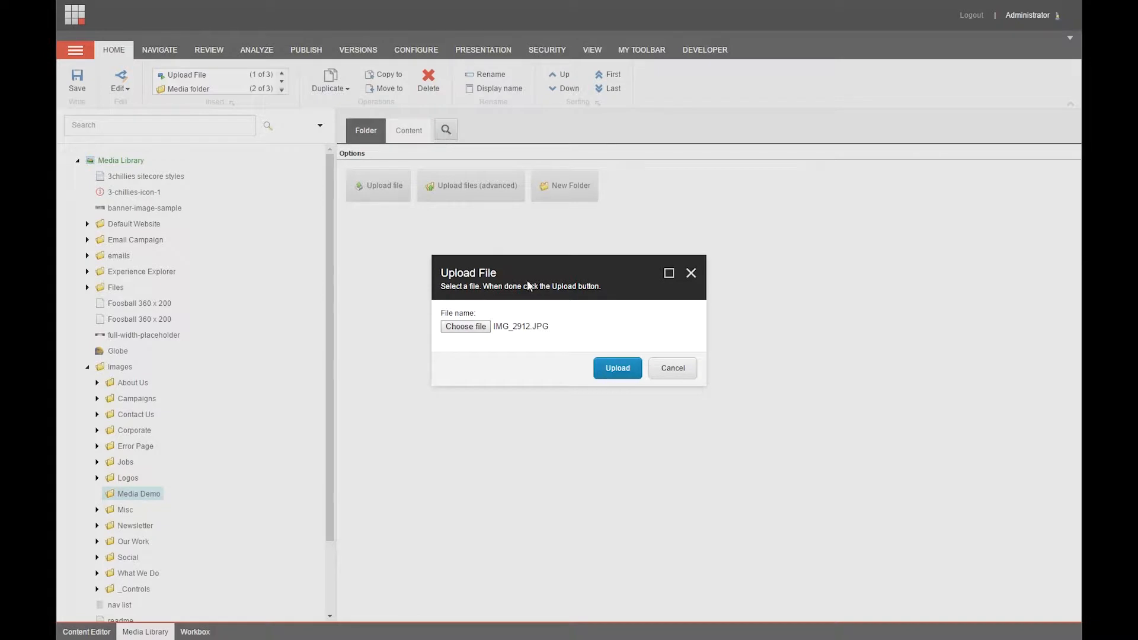
# Upload IMG_2912.JPG into the Media Demo folder and return to that folder's contents
pyautogui.click(608, 368)
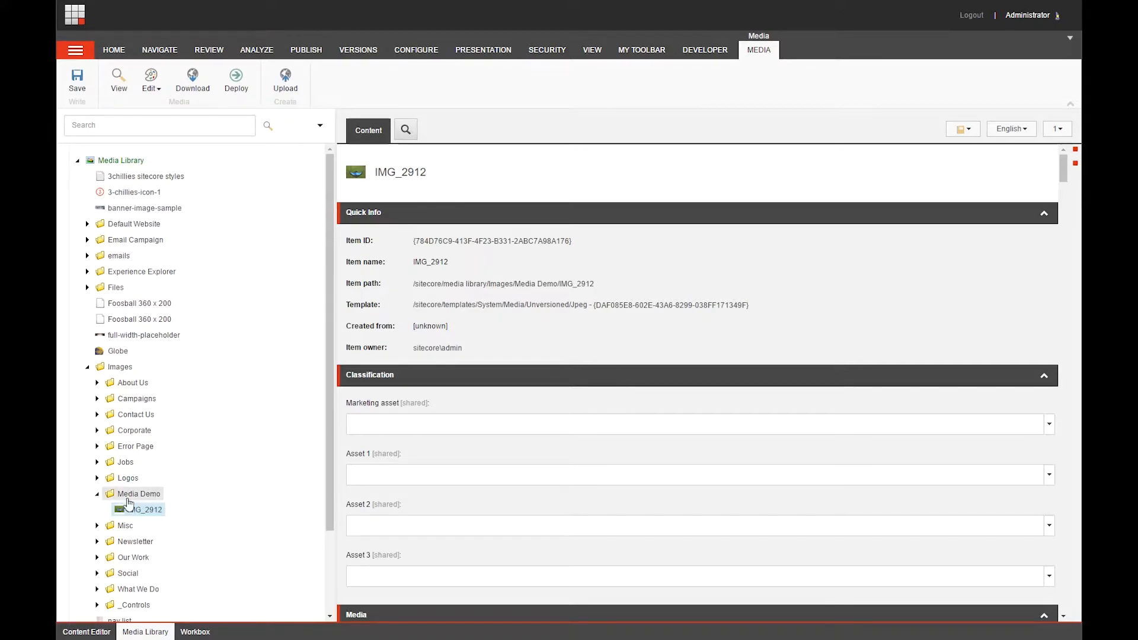
pyautogui.click(134, 495)
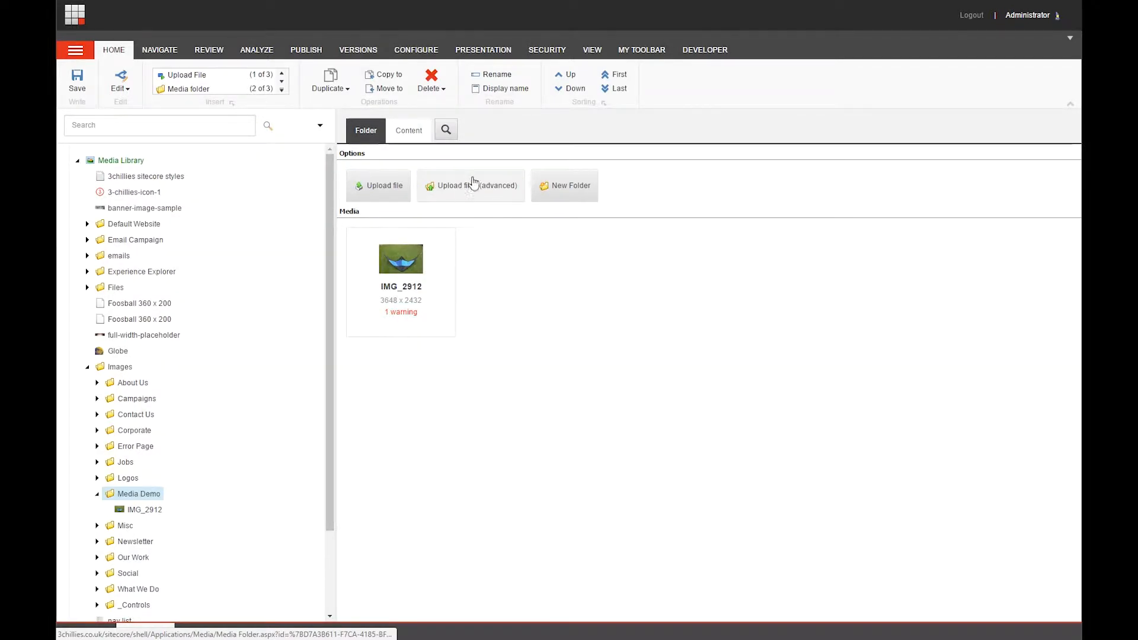
# Start an advanced upload into the Media Demo folder with Unpack ZIP archives enabled, and open the file selection
pyautogui.click(480, 198)
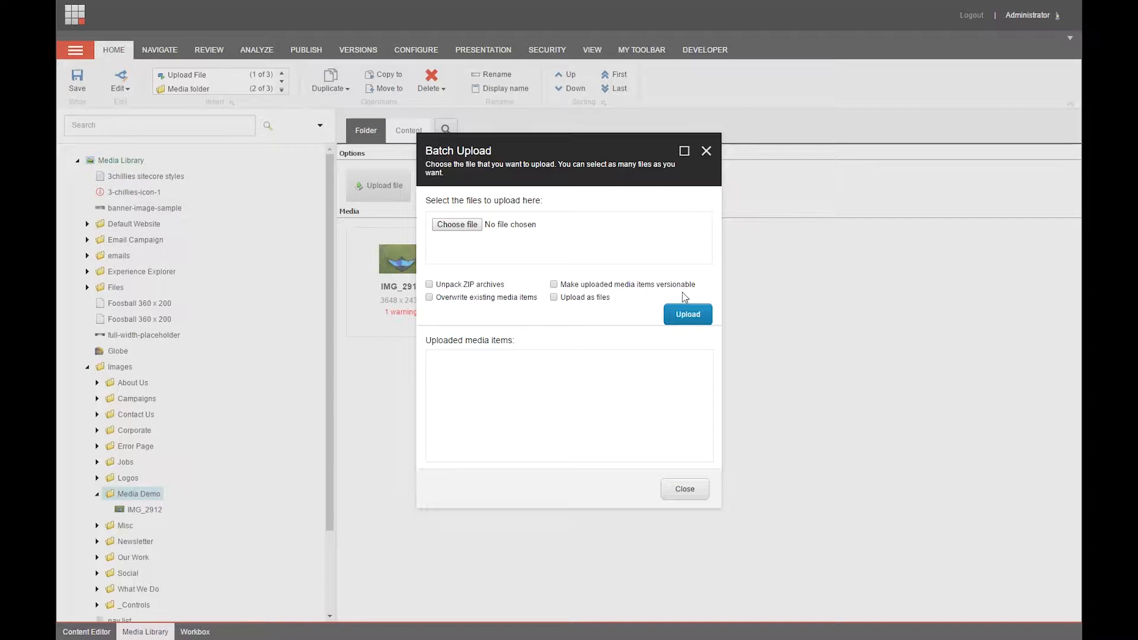
pyautogui.click(430, 285)
pyautogui.click(456, 224)
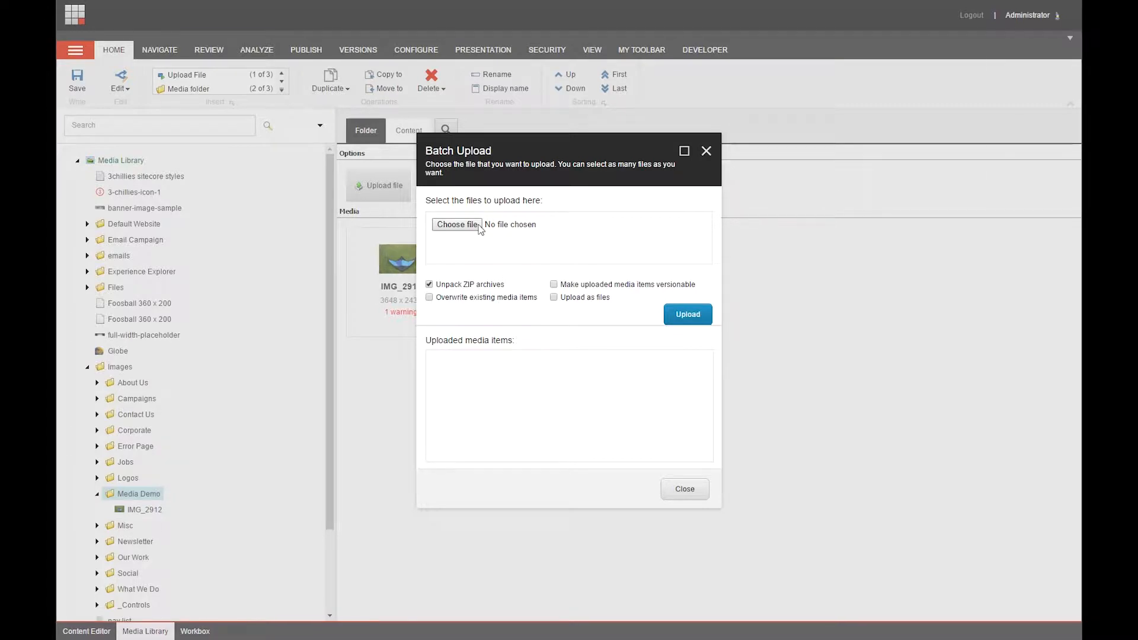
# Look through the 2 - Zip it up folder and its nested subfolders, and return to Pictures
pyautogui.doubleClick(521, 138)
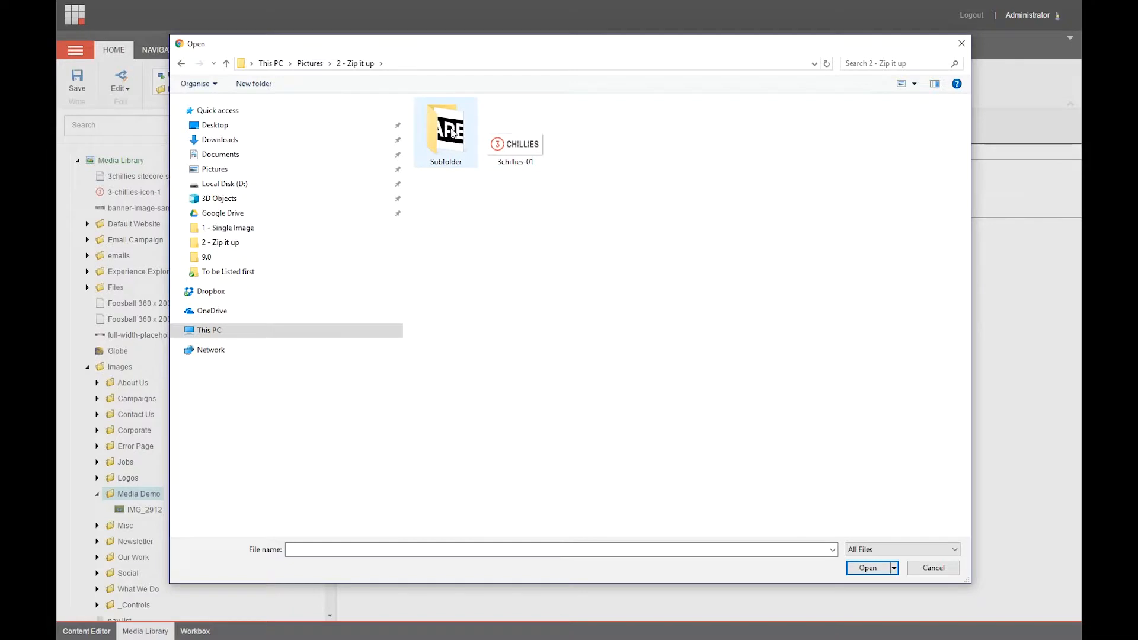
pyautogui.doubleClick(446, 135)
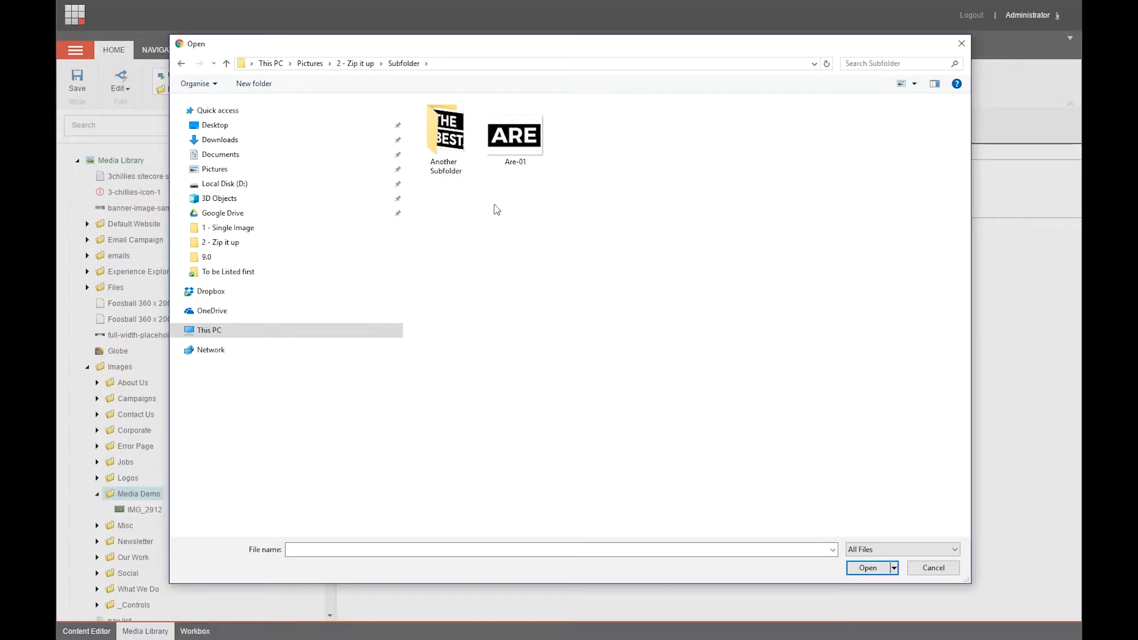
pyautogui.doubleClick(449, 172)
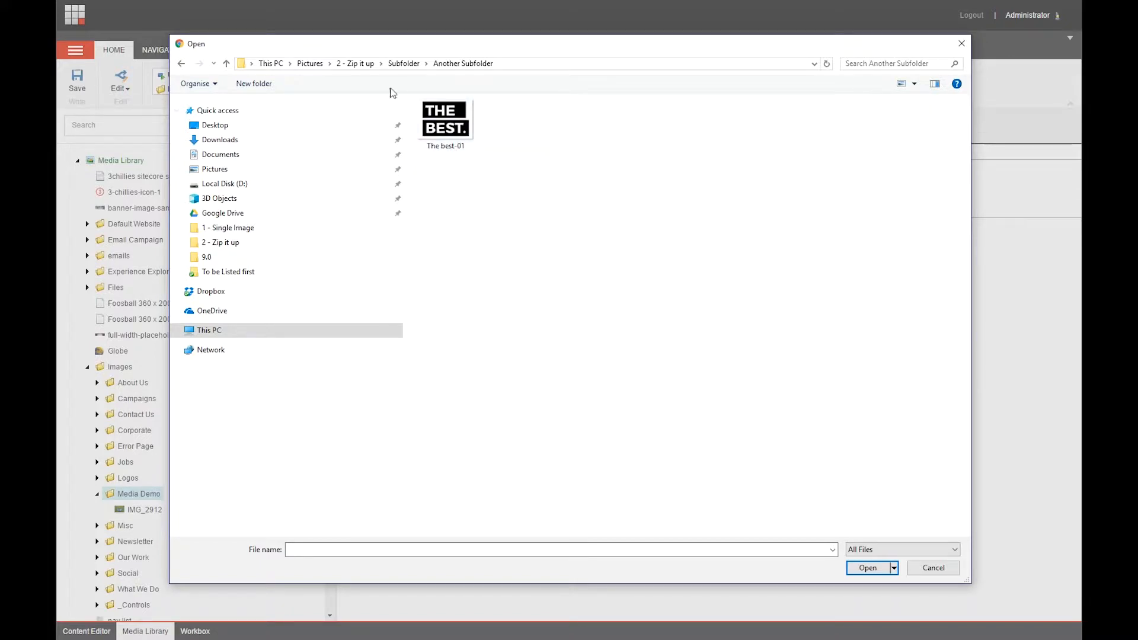
pyautogui.click(311, 63)
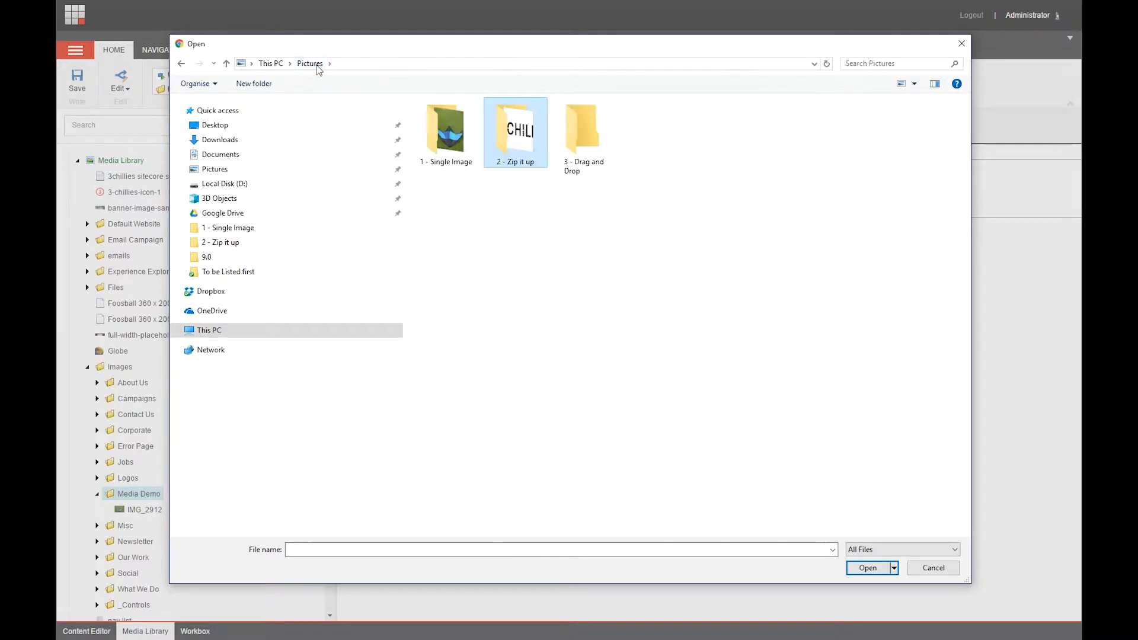
# Compress the 2 - Zip it up folder into a ZIP archive named 2 - Zip it up.zip
pyautogui.rightClick(512, 143)
pyautogui.click(559, 452)
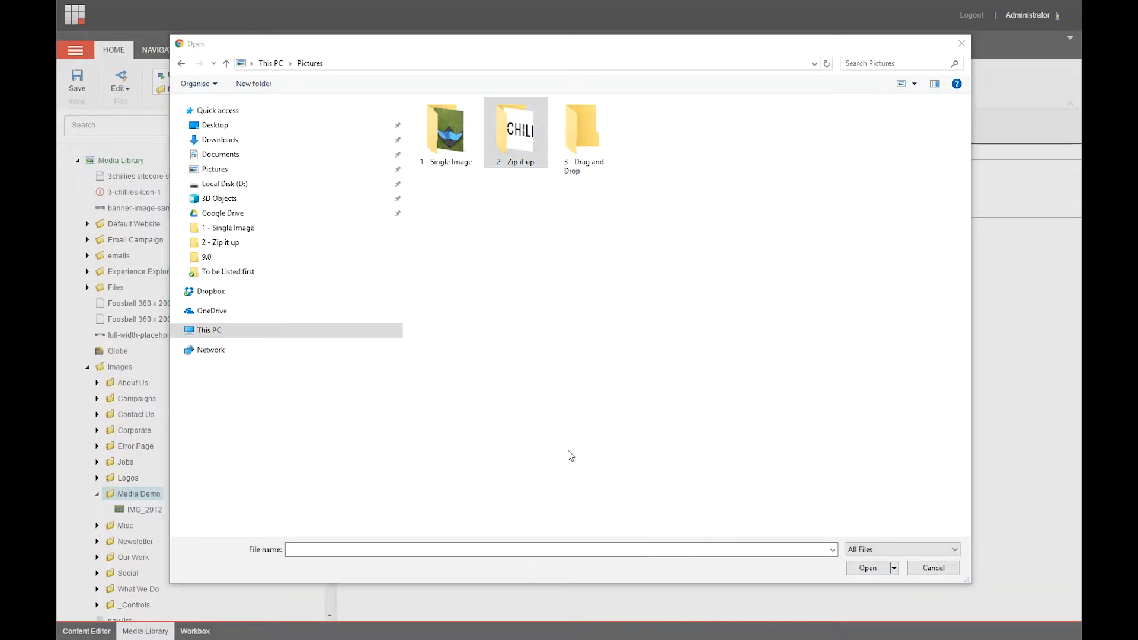
pyautogui.click(522, 299)
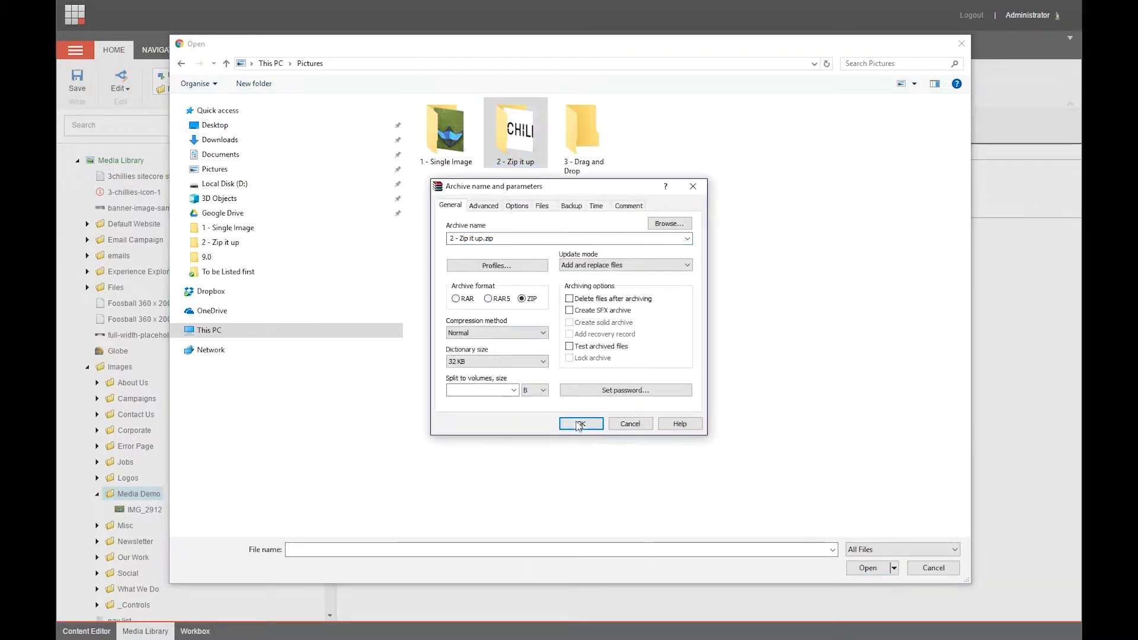
pyautogui.click(579, 424)
# Choose 2 - Zip it up.zip, upload it to the Media Demo folder and close the batch upload
pyautogui.doubleClick(666, 141)
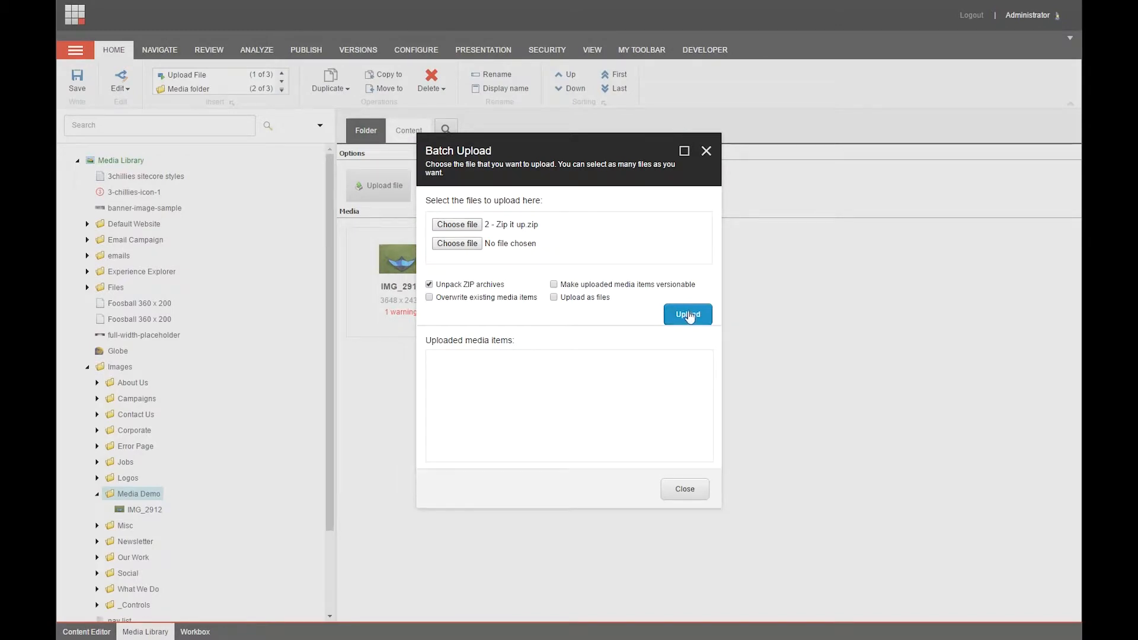
pyautogui.click(690, 315)
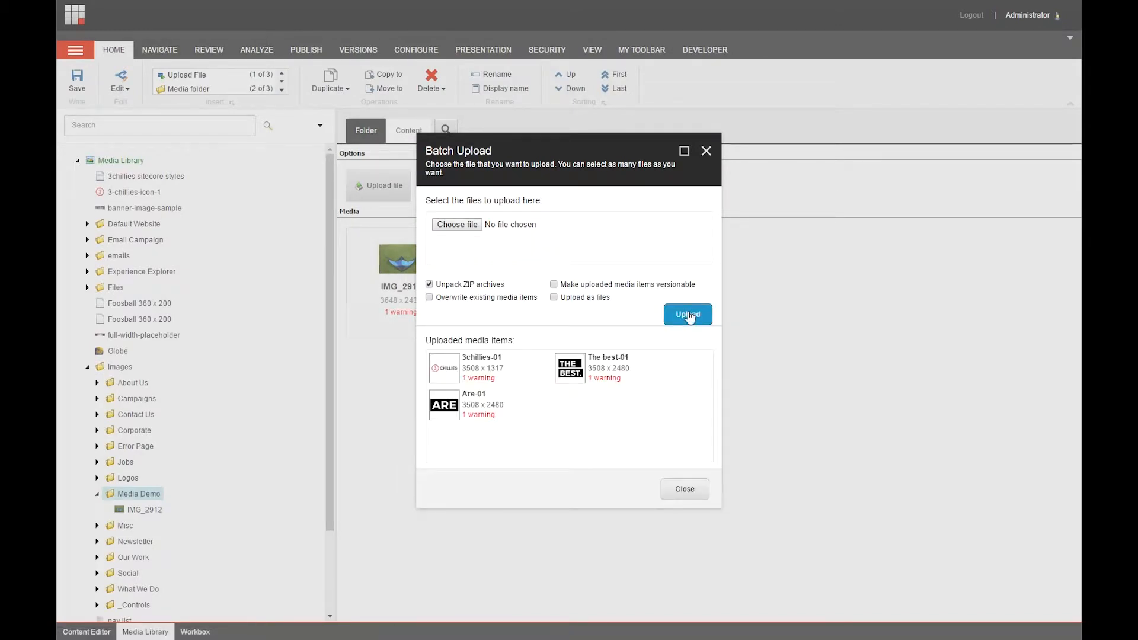
pyautogui.click(679, 490)
# Expand the 2 - Zip it up folder and its nested subfolders in the content tree to examine the uploaded structure
pyautogui.click(107, 509)
pyautogui.click(116, 541)
pyautogui.click(126, 558)
pyautogui.scroll(-2, 142, 533)
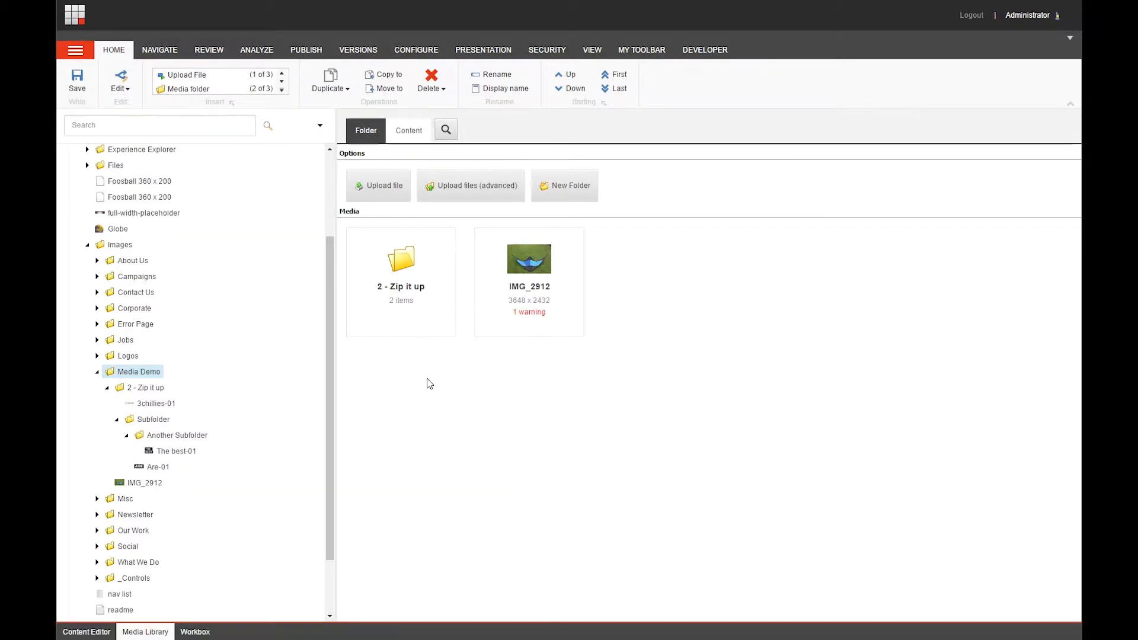
# Open the advanced upload again and review the option Make uploaded media items versionable
pyautogui.click(500, 194)
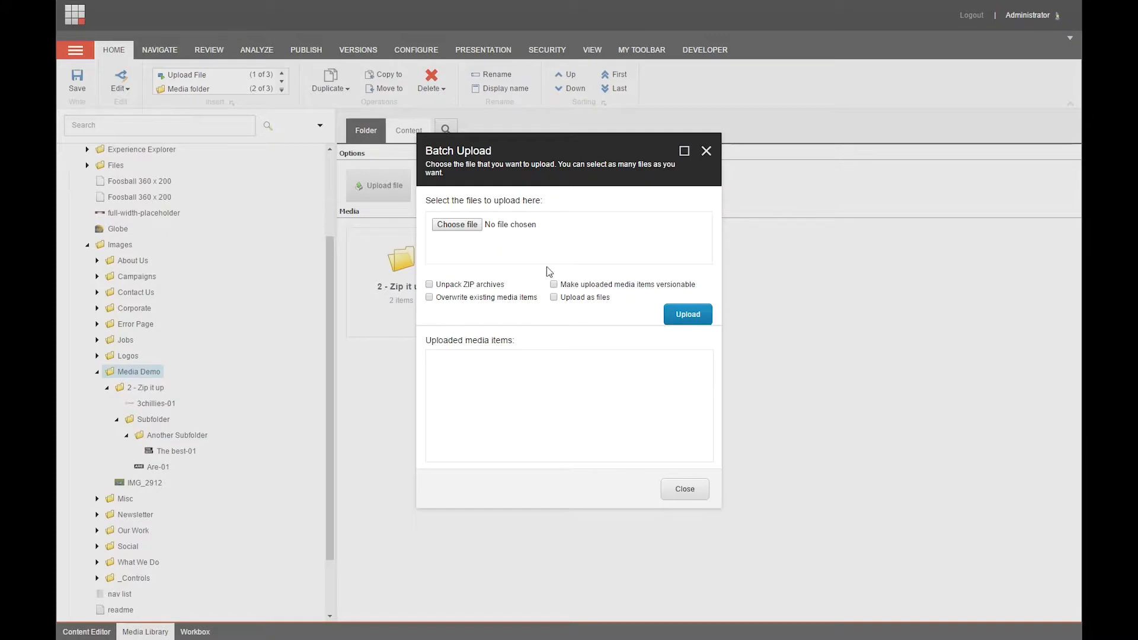
pyautogui.moveTo(566, 286); pyautogui.dragTo(692, 290)
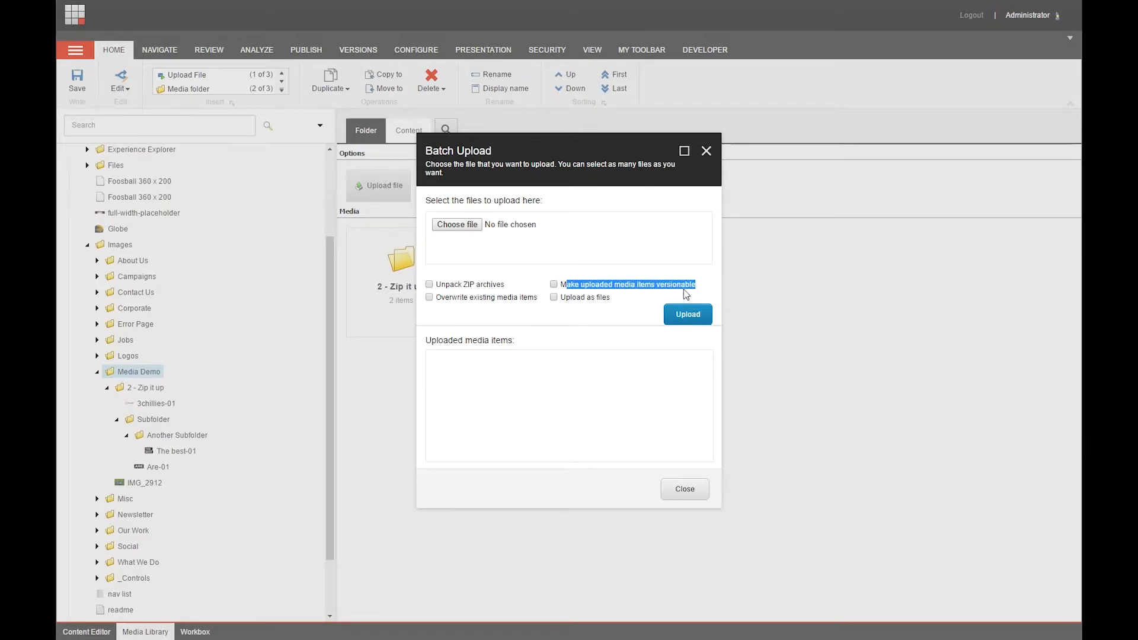
pyautogui.click(655, 290)
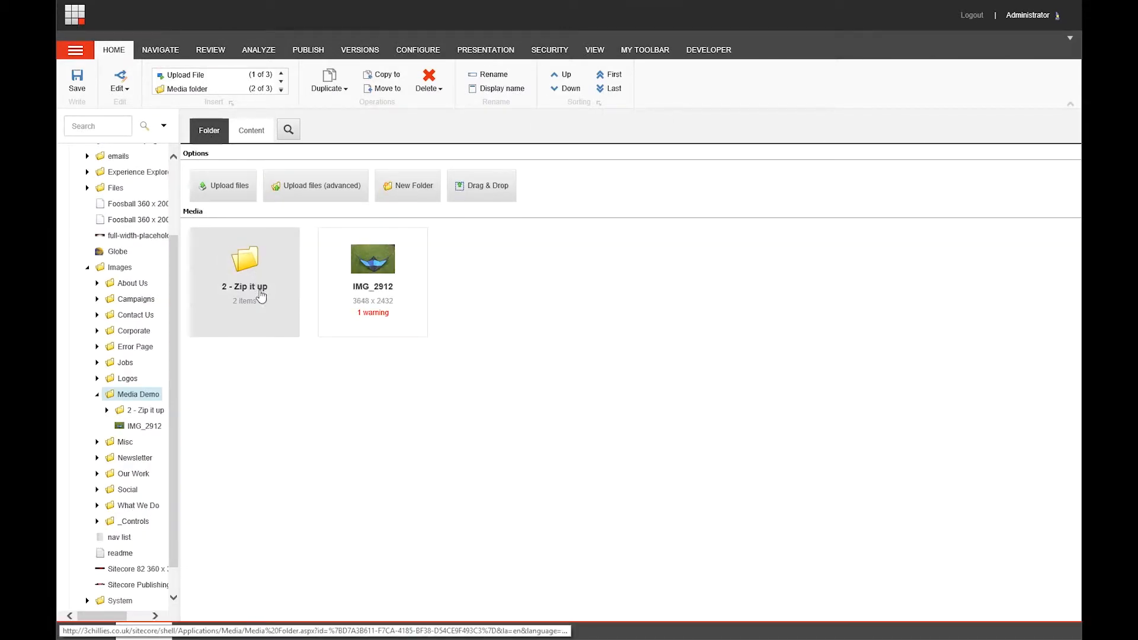
# Check the warning on IMG_2912, set the image's Alt text to "This is a kite. A blue one." and save the item
pyautogui.moveTo(377, 318)
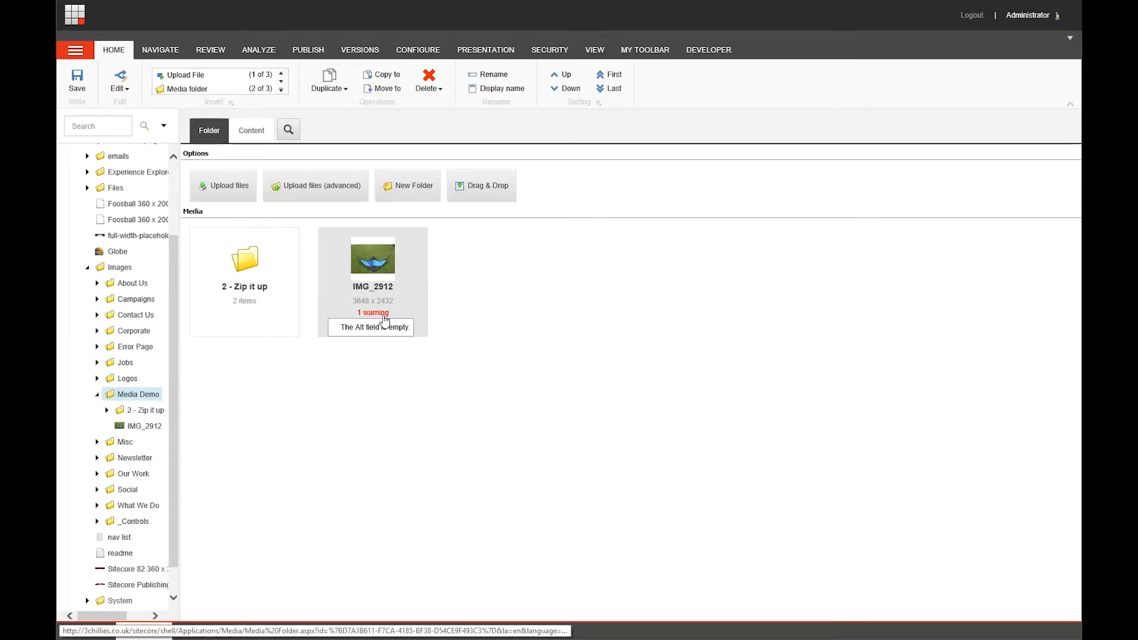
pyautogui.click(384, 320)
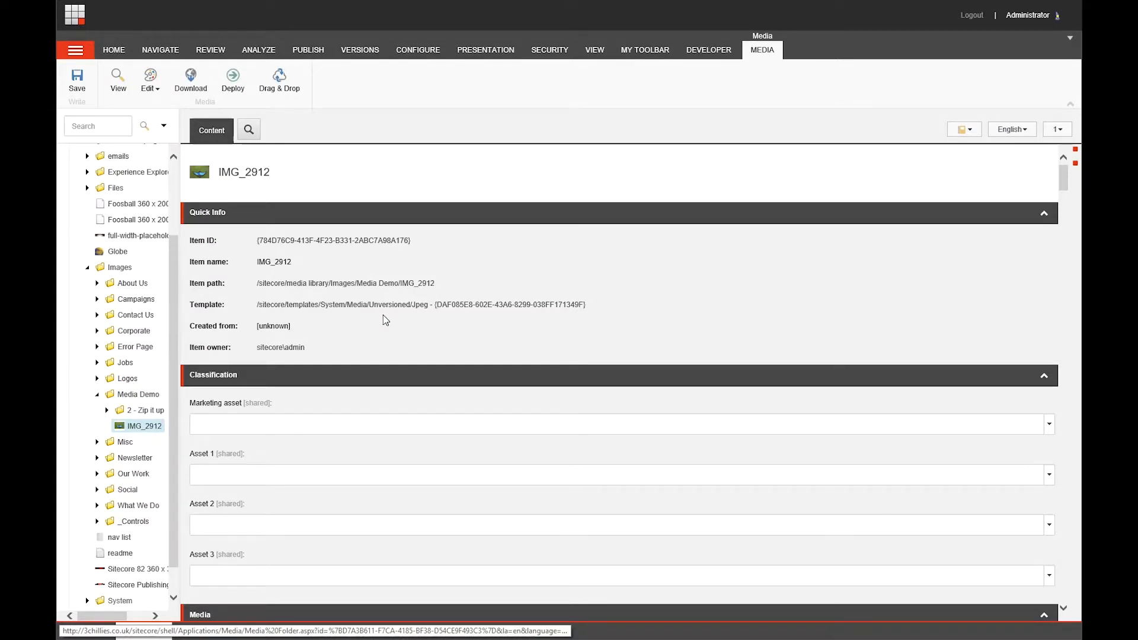
pyautogui.scroll(-7, 382, 323)
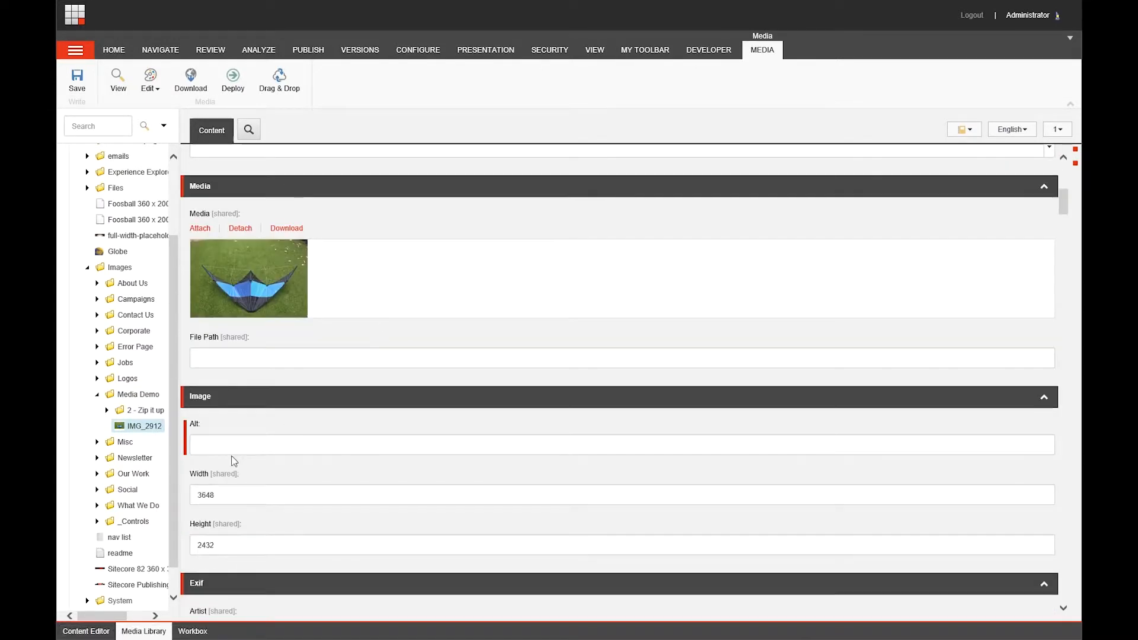
pyautogui.click(227, 445)
pyautogui.write('This is a kite')
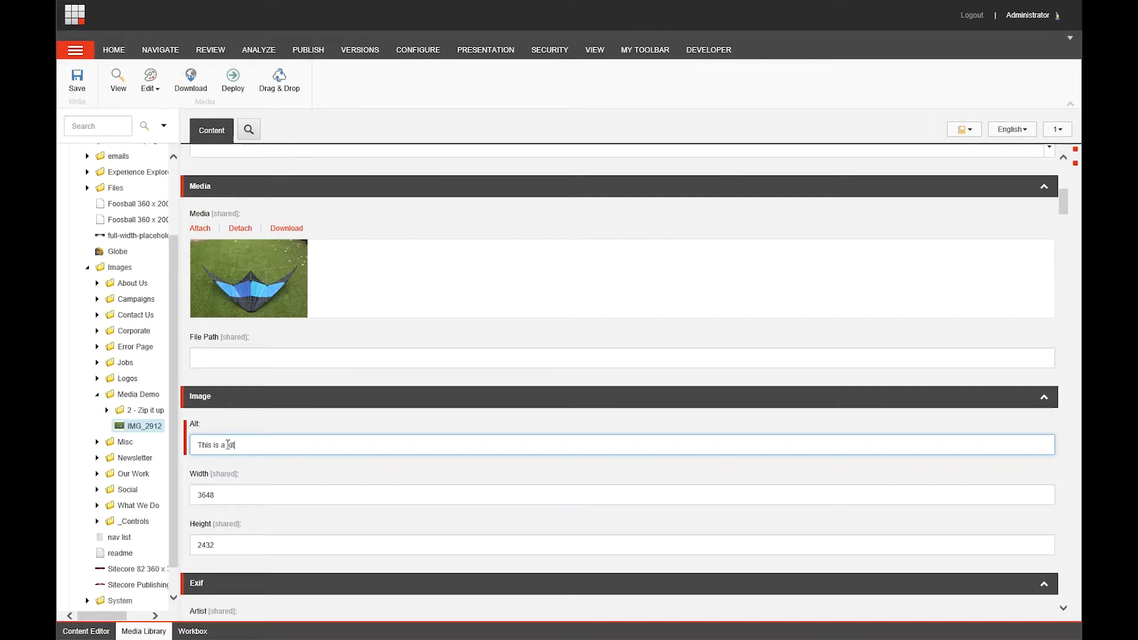
pyautogui.write('. A blue one.')
pyautogui.click(83, 87)
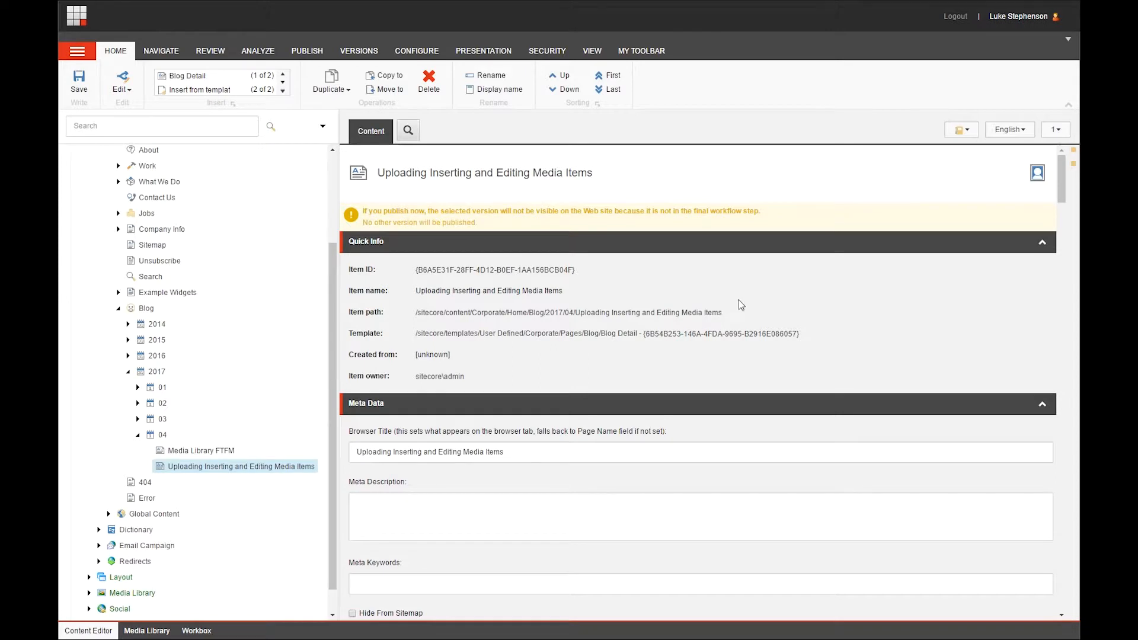
# Browse for a Search Listing Image on the blog item Uploading Inserting and Editing Media Items
pyautogui.moveTo(1062, 190); pyautogui.dragTo(1062, 307)
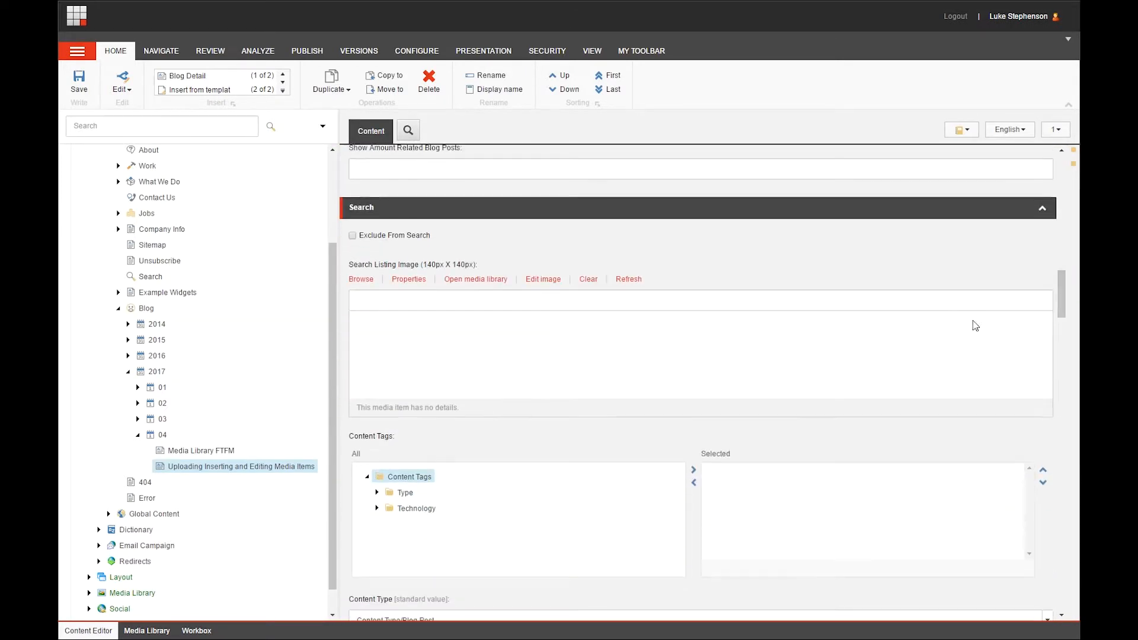
pyautogui.click(361, 279)
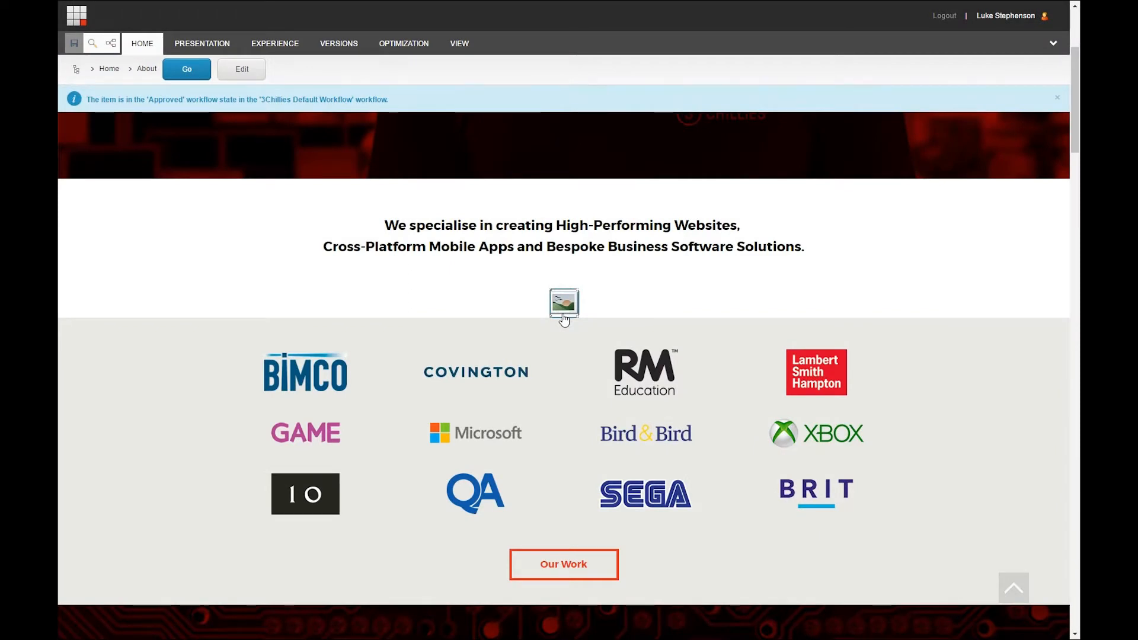
# Open the media selection for the empty image above the client logos on the About page, and examine its current media folder
pyautogui.click(563, 306)
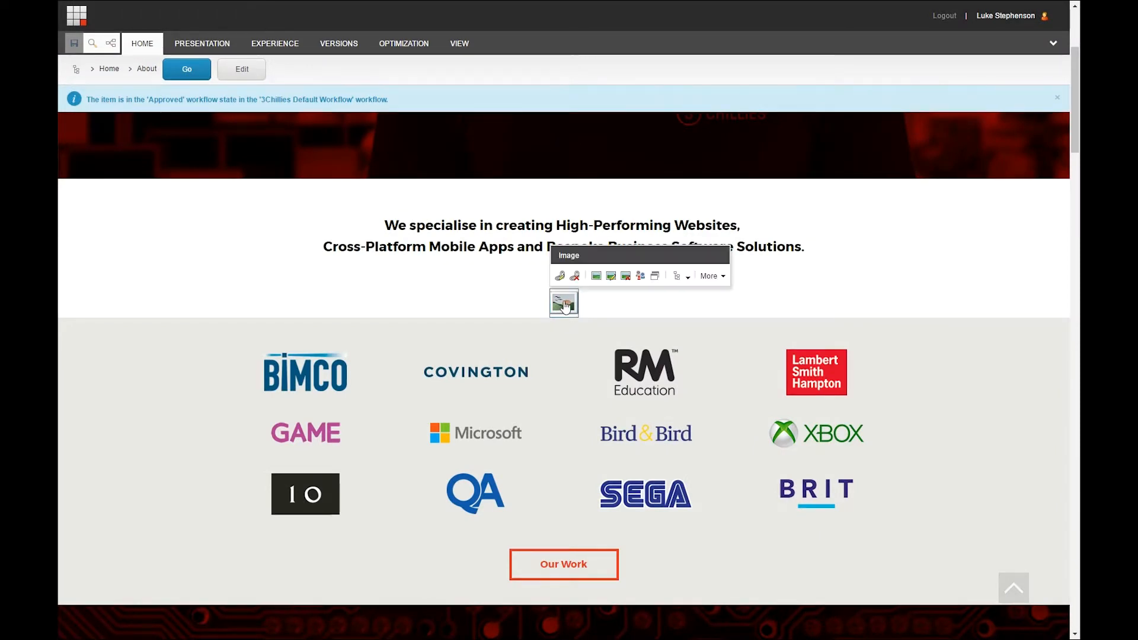
pyautogui.click(595, 276)
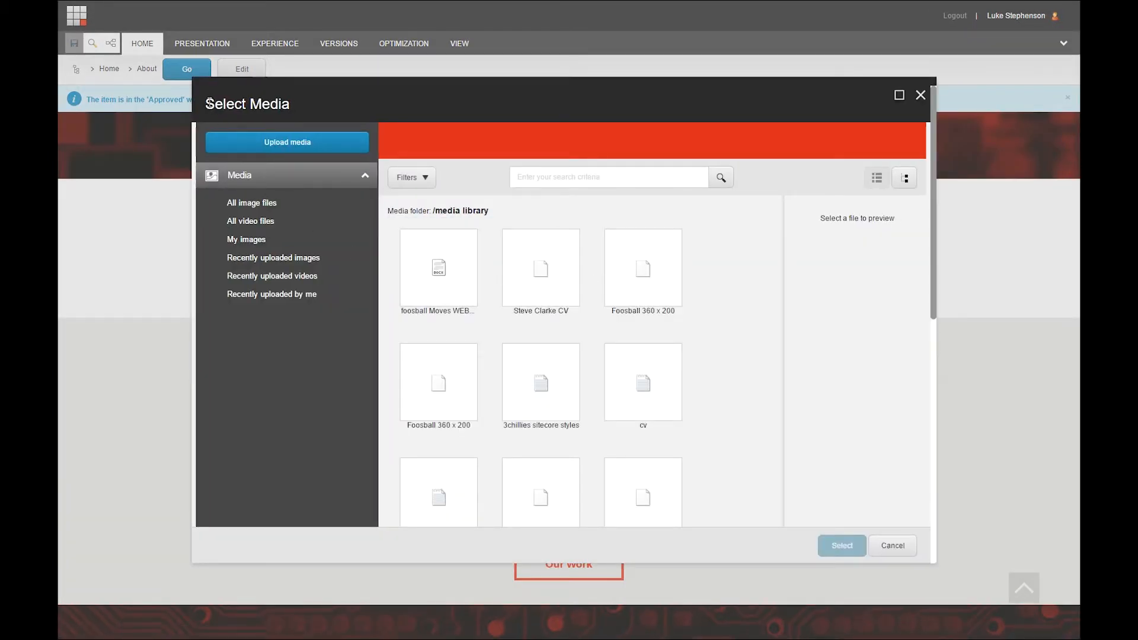
pyautogui.moveTo(207, 104); pyautogui.dragTo(292, 106)
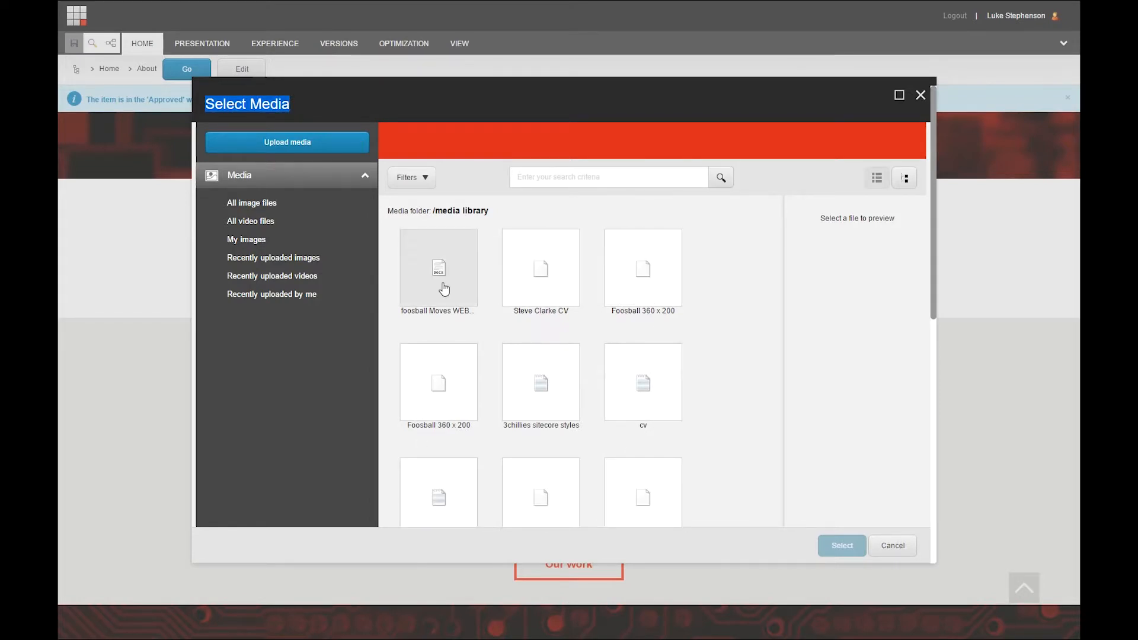
pyautogui.moveTo(495, 212); pyautogui.dragTo(384, 212)
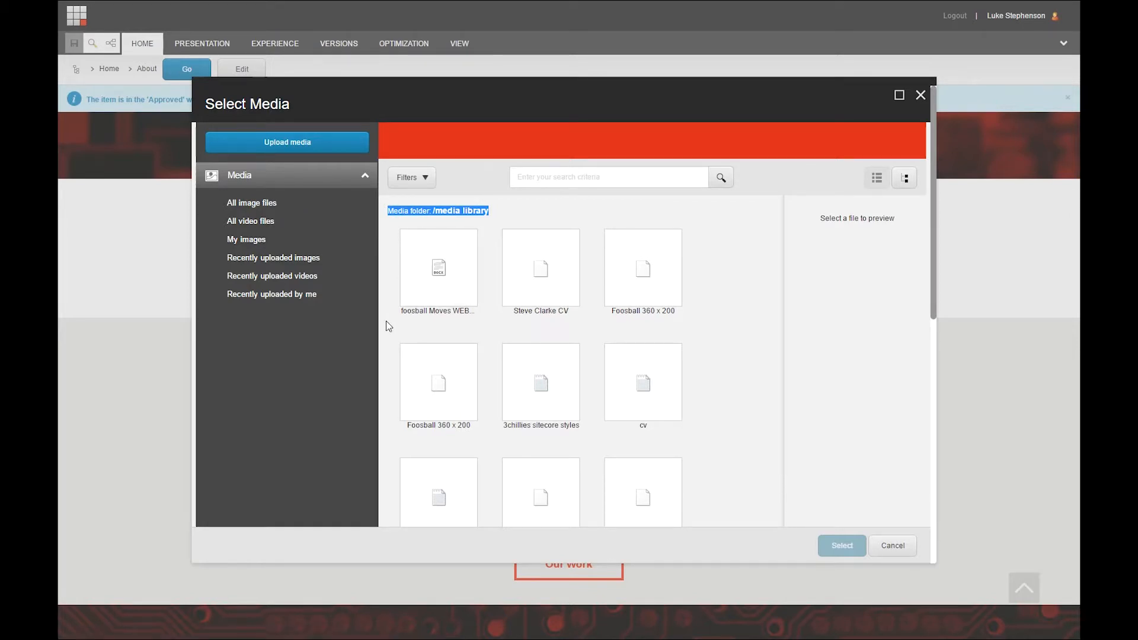
pyautogui.click(723, 272)
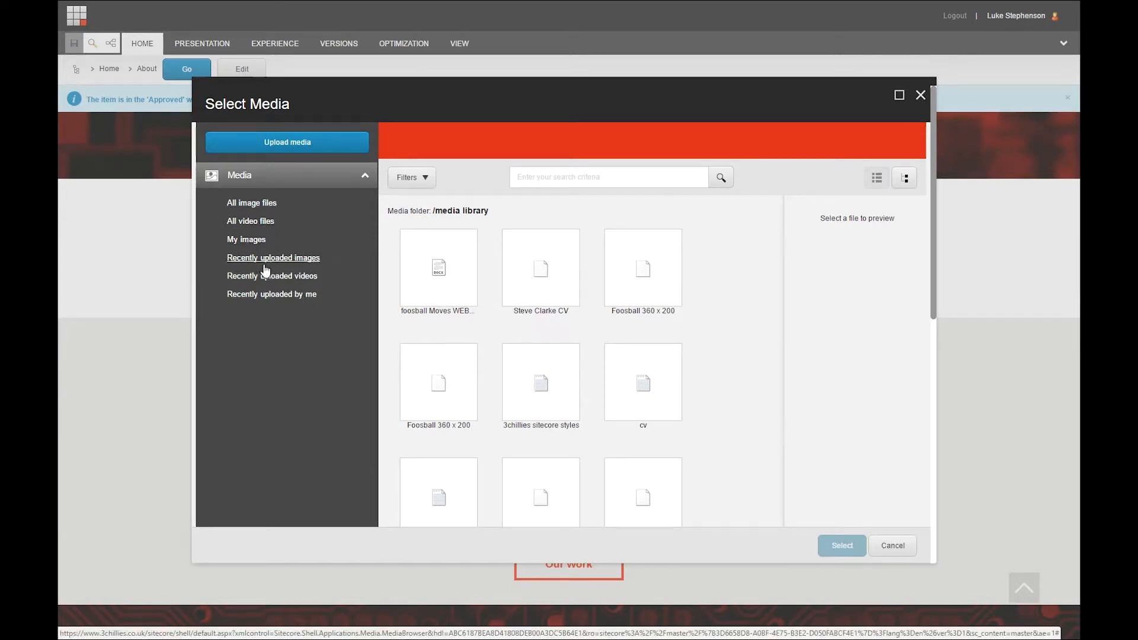
# Examine the media selection's filters and search field, and compare the tree view with the list view
pyautogui.click(425, 178)
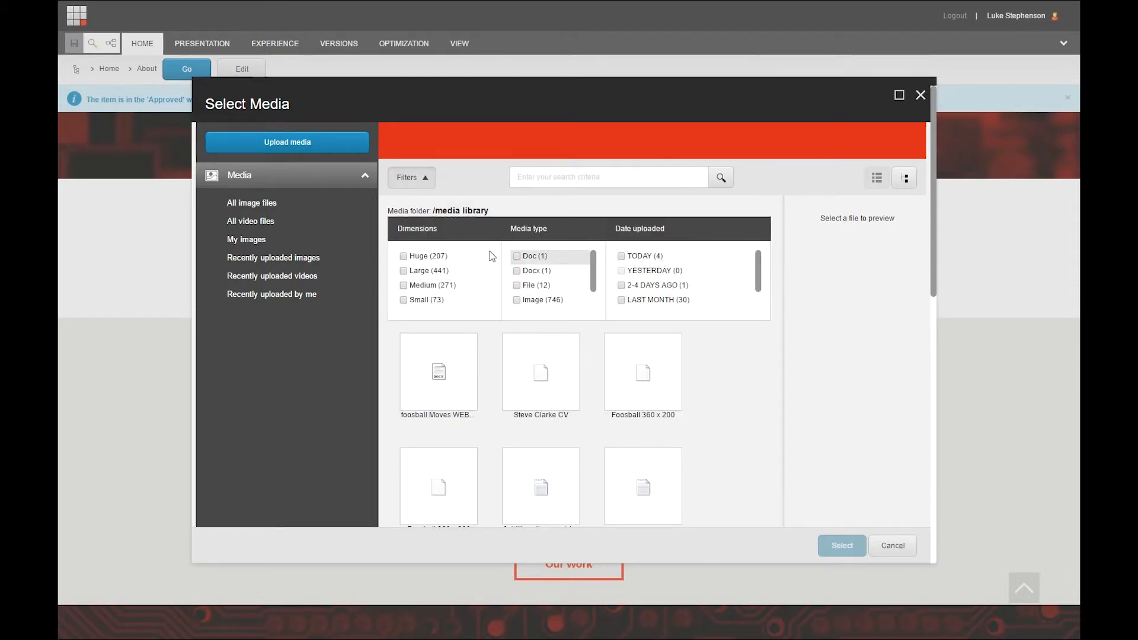
pyautogui.click(424, 183)
pyautogui.click(527, 176)
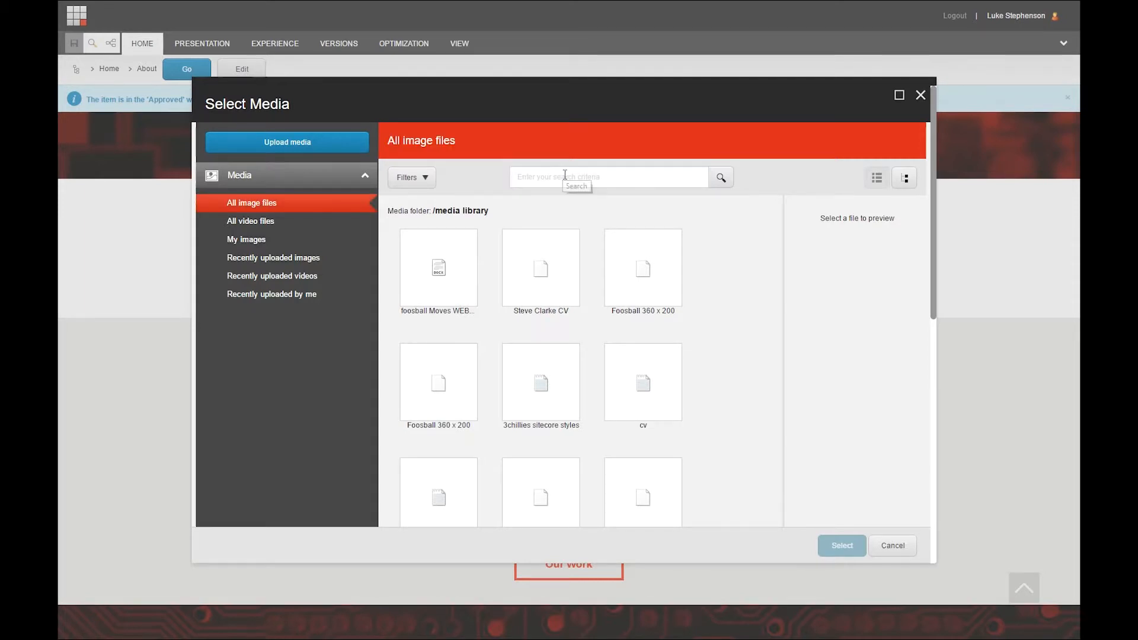
pyautogui.click(902, 185)
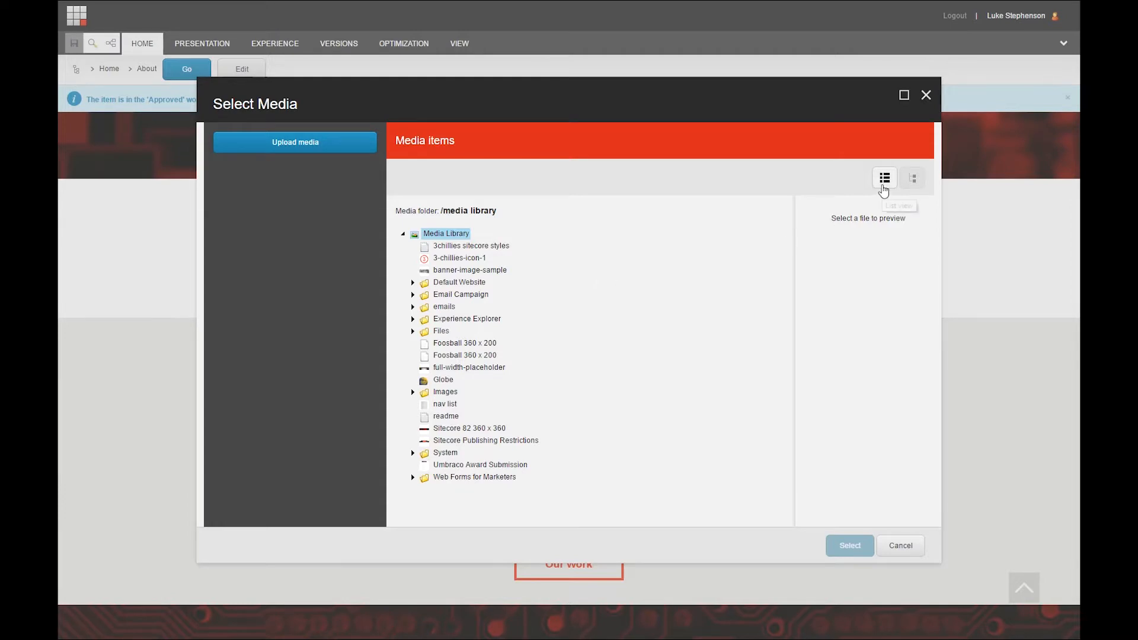
pyautogui.click(884, 178)
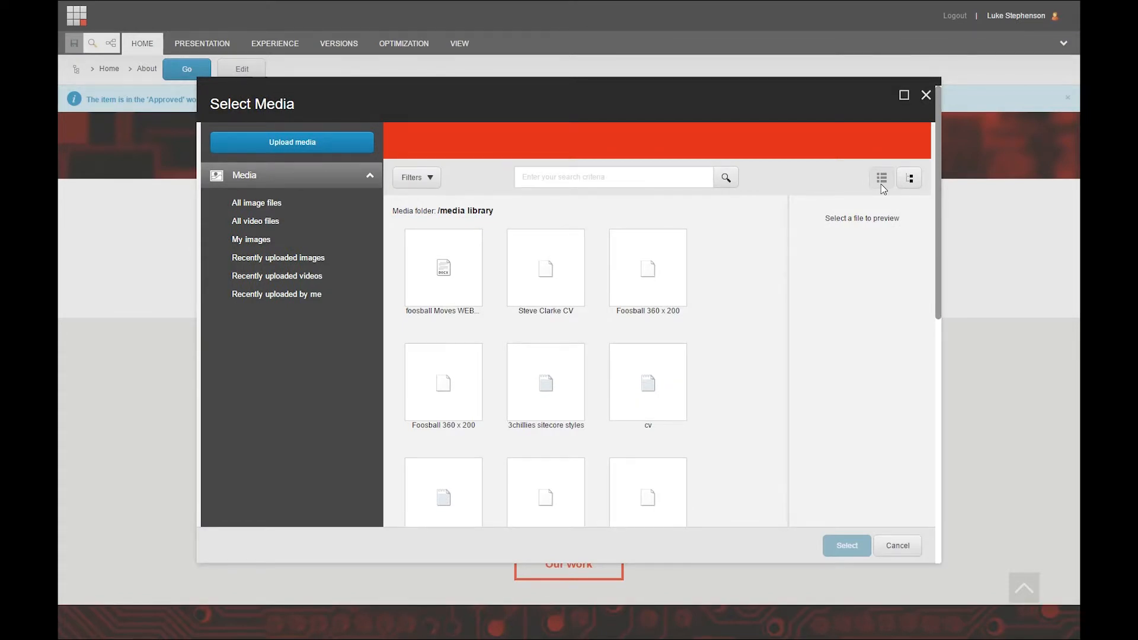
# Preview the Foosball 360 x 200 file below the first row, then open the media upload and check its destination
pyautogui.click(438, 385)
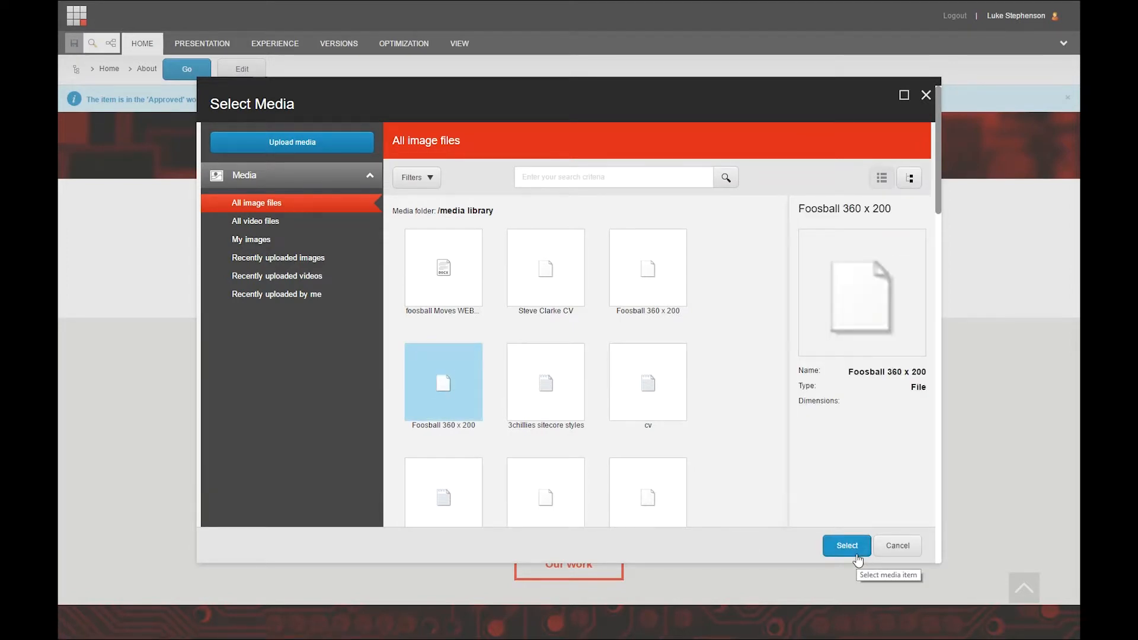
pyautogui.click(351, 153)
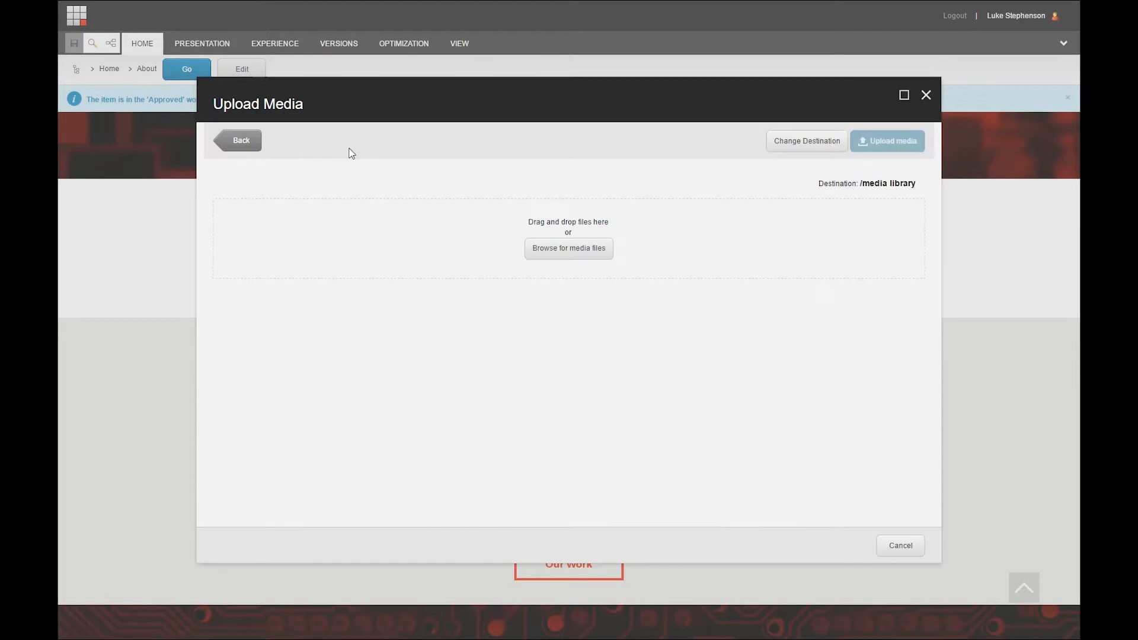
pyautogui.moveTo(816, 186); pyautogui.dragTo(917, 185)
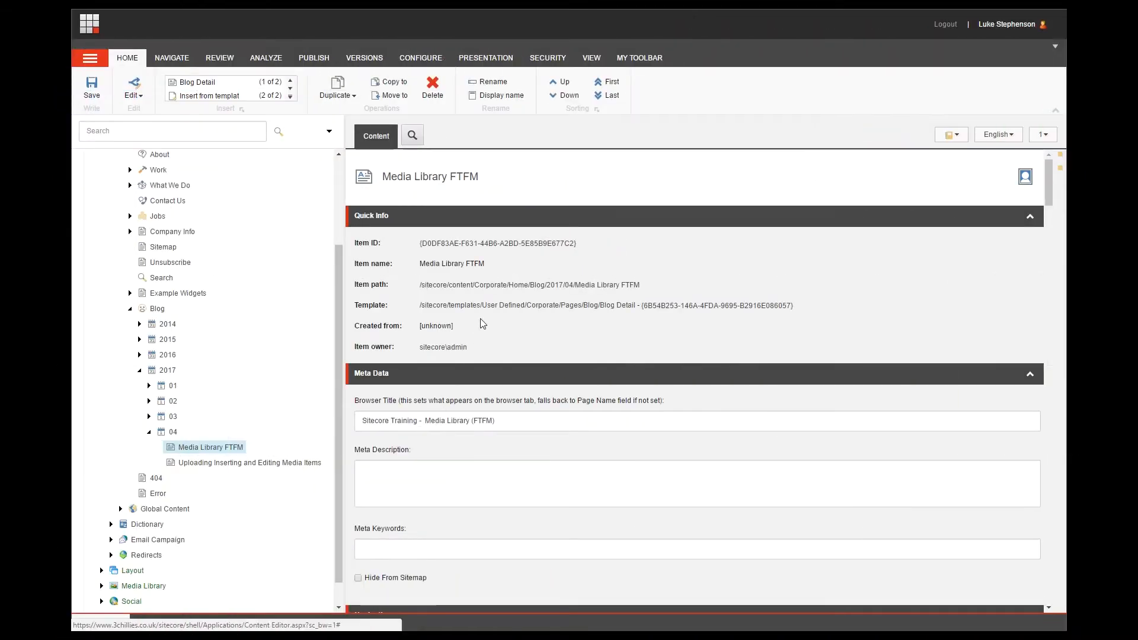
# Open the rich text content of the Media Library FTFM blog item for editing and bring up its media insertion option
pyautogui.scroll(-5, 481, 320)
pyautogui.scroll(-3, 481, 323)
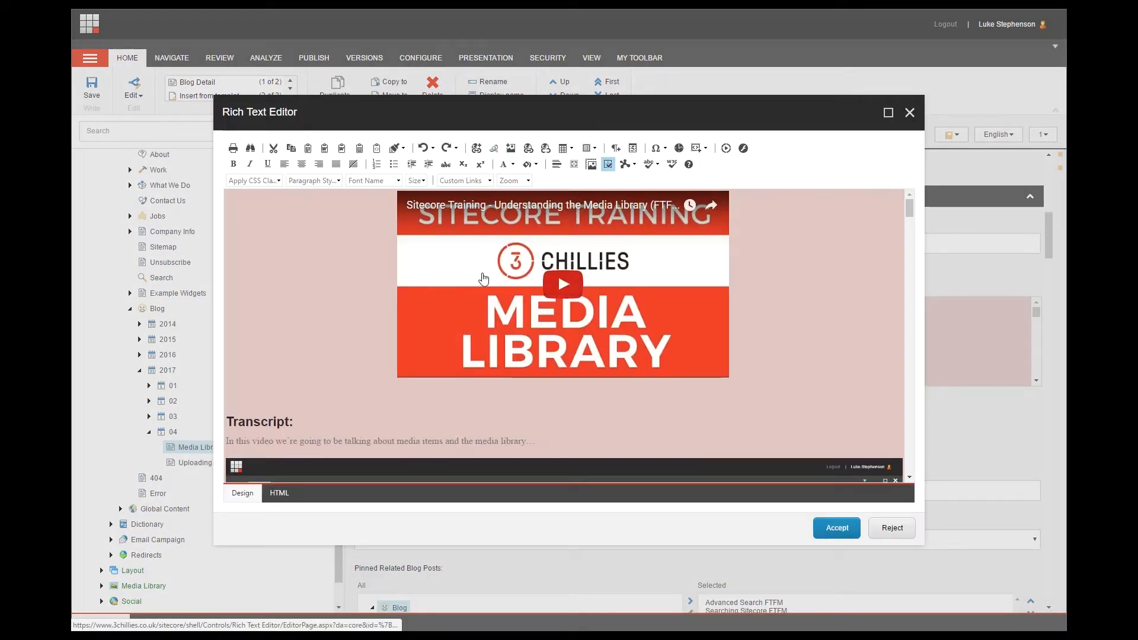
pyautogui.click(513, 151)
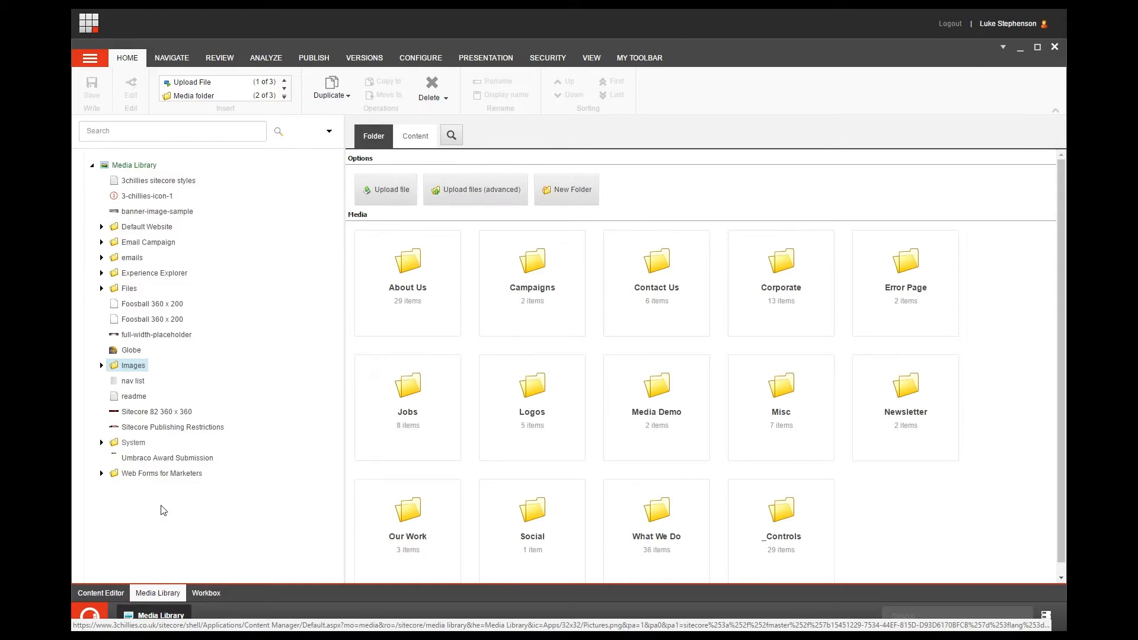
# Open the Globe image item in the media library and launch the standalone Image Editor
pyautogui.click(131, 351)
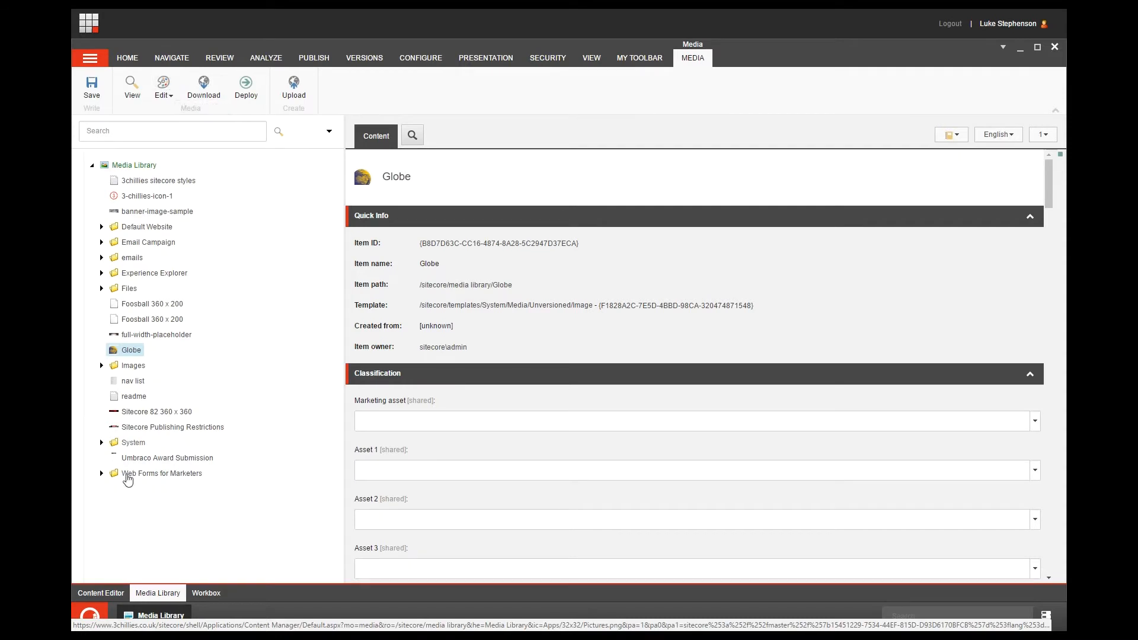
pyautogui.click(98, 621)
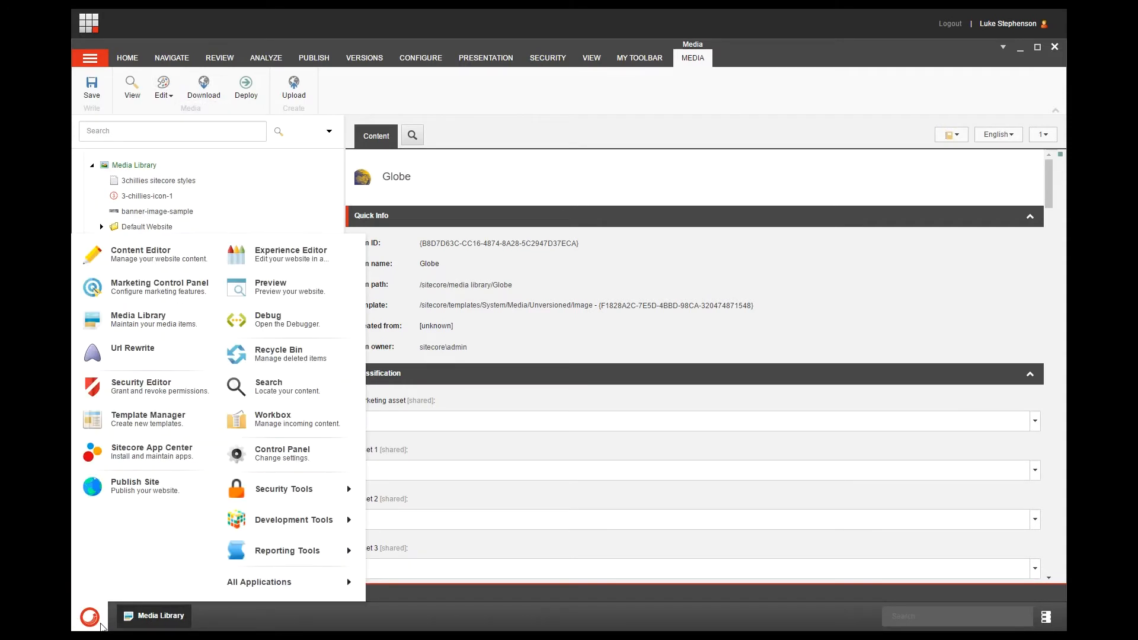
pyautogui.moveTo(333, 584)
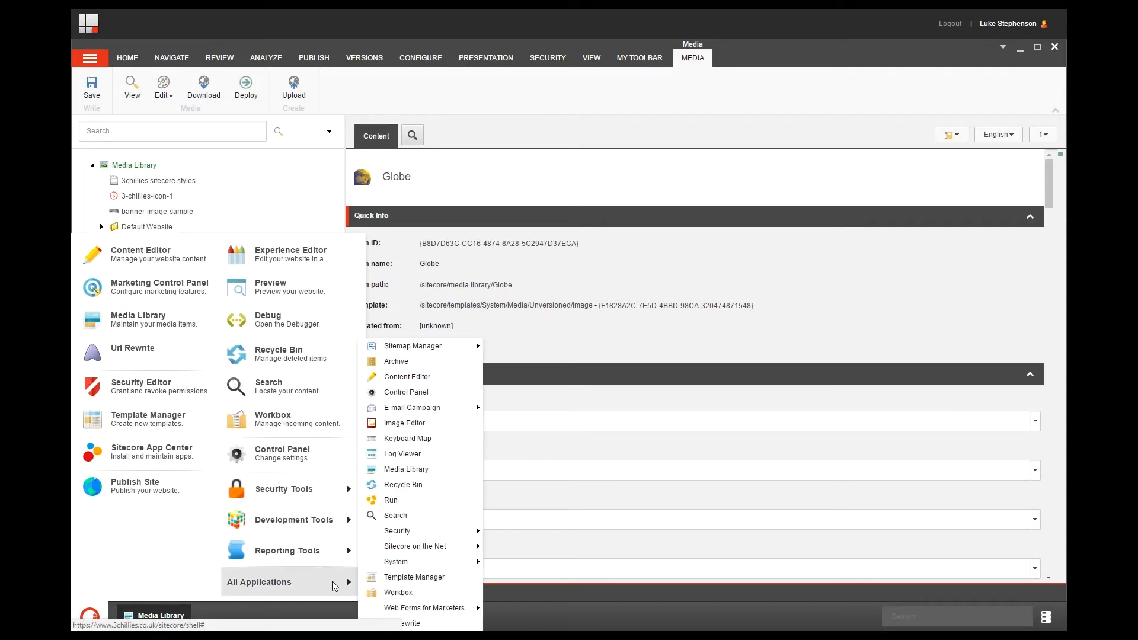
pyautogui.click(415, 423)
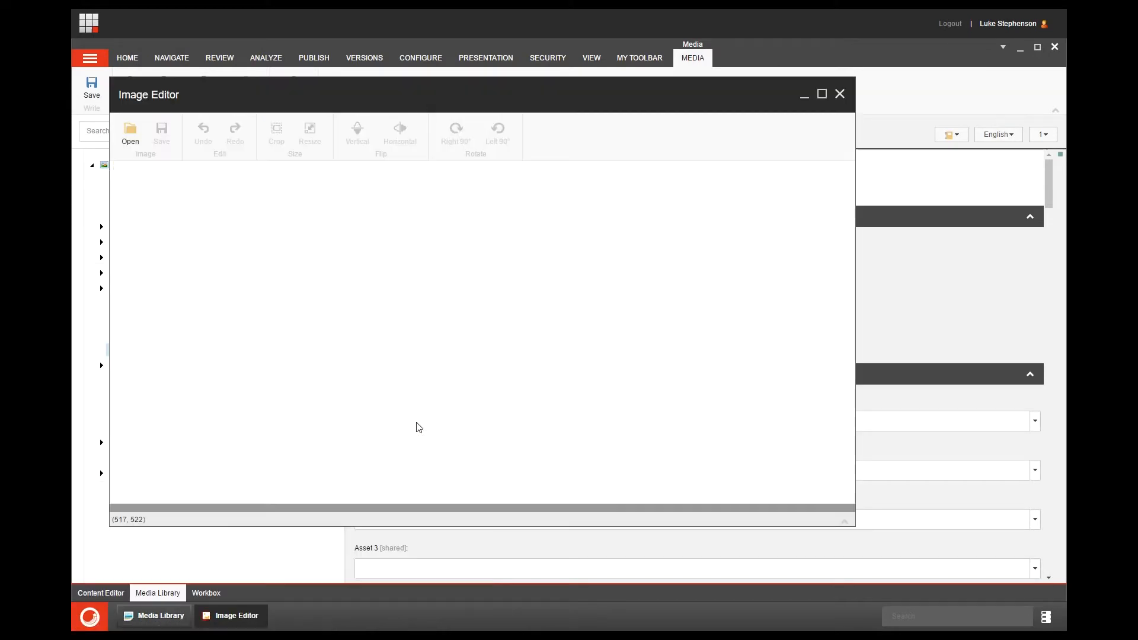
# Load the Globe image from the media library's tree view into the Image Editor and mark a crop area over its upper part
pyautogui.click(131, 135)
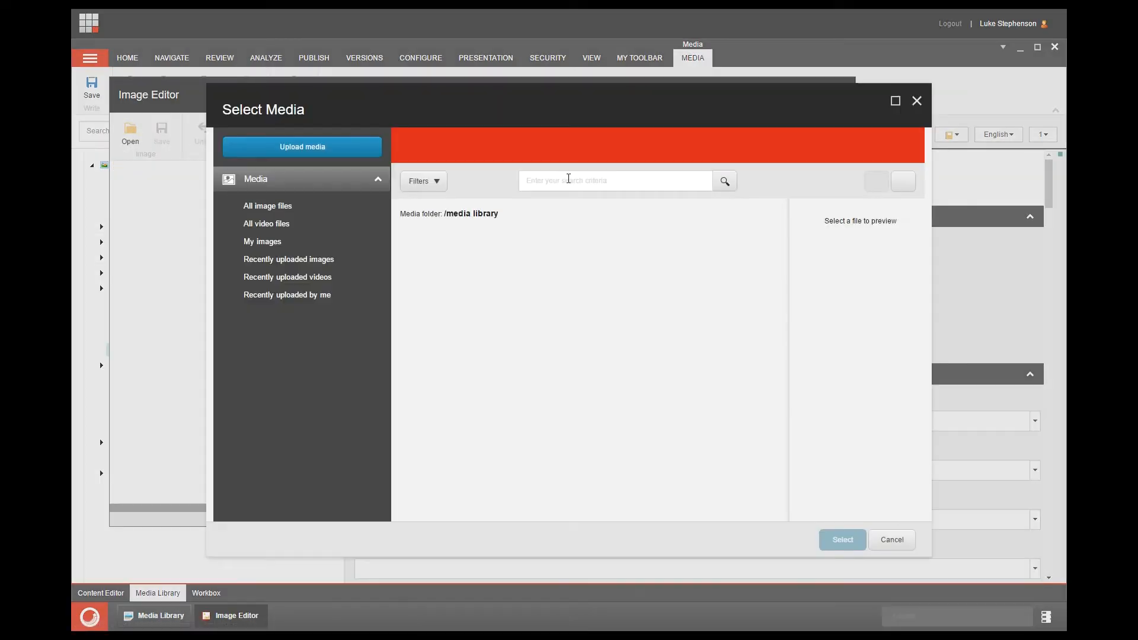
pyautogui.click(901, 183)
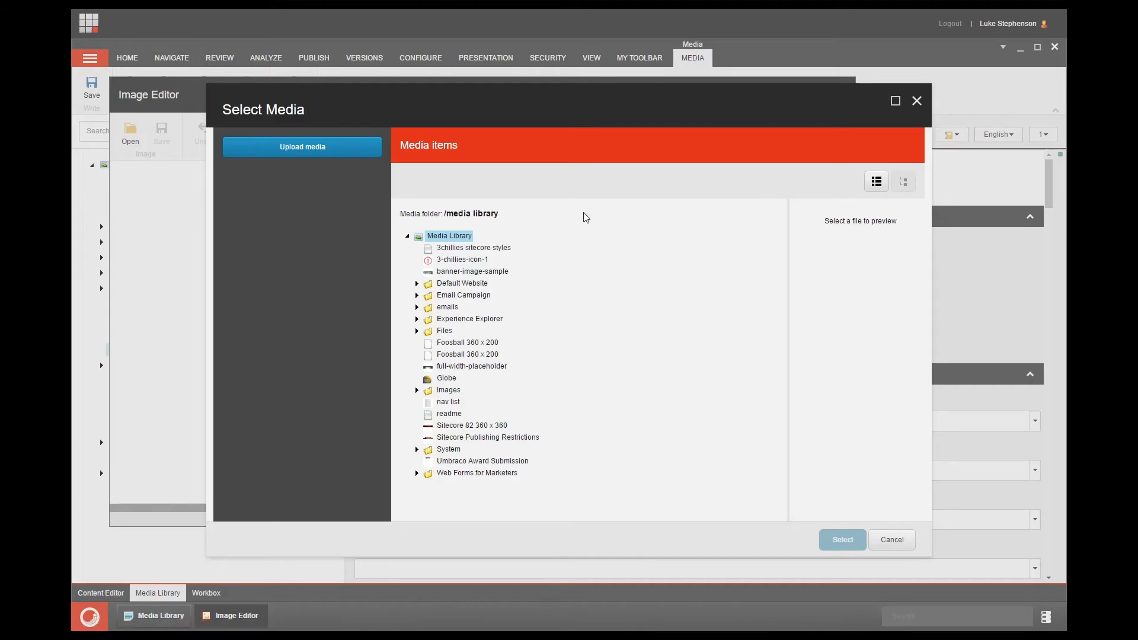
pyautogui.click(456, 378)
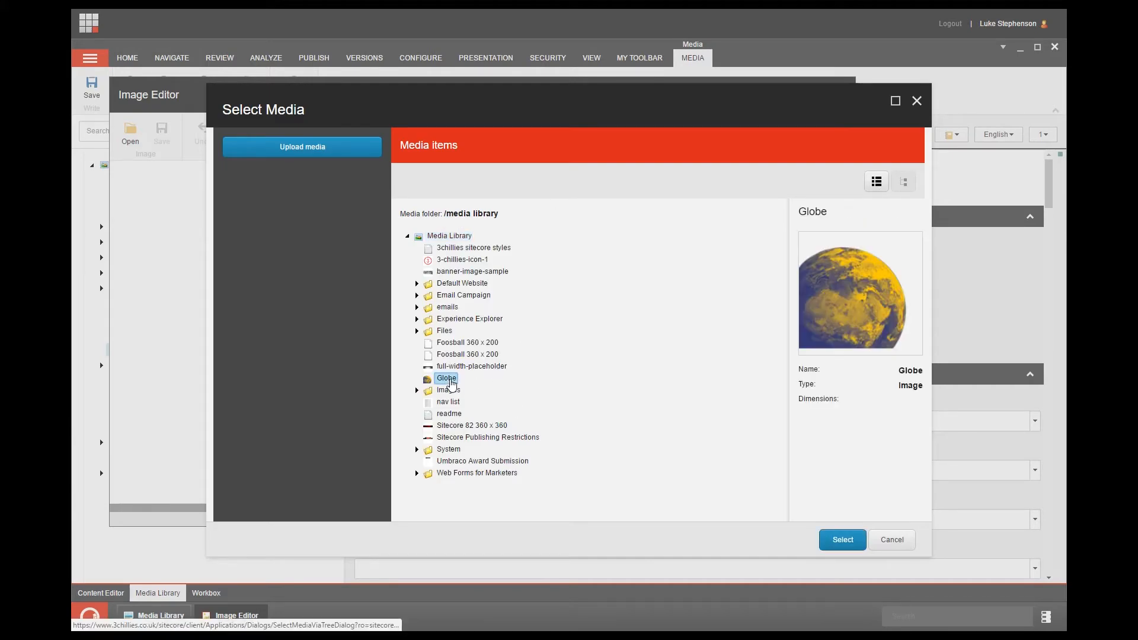
pyautogui.click(842, 540)
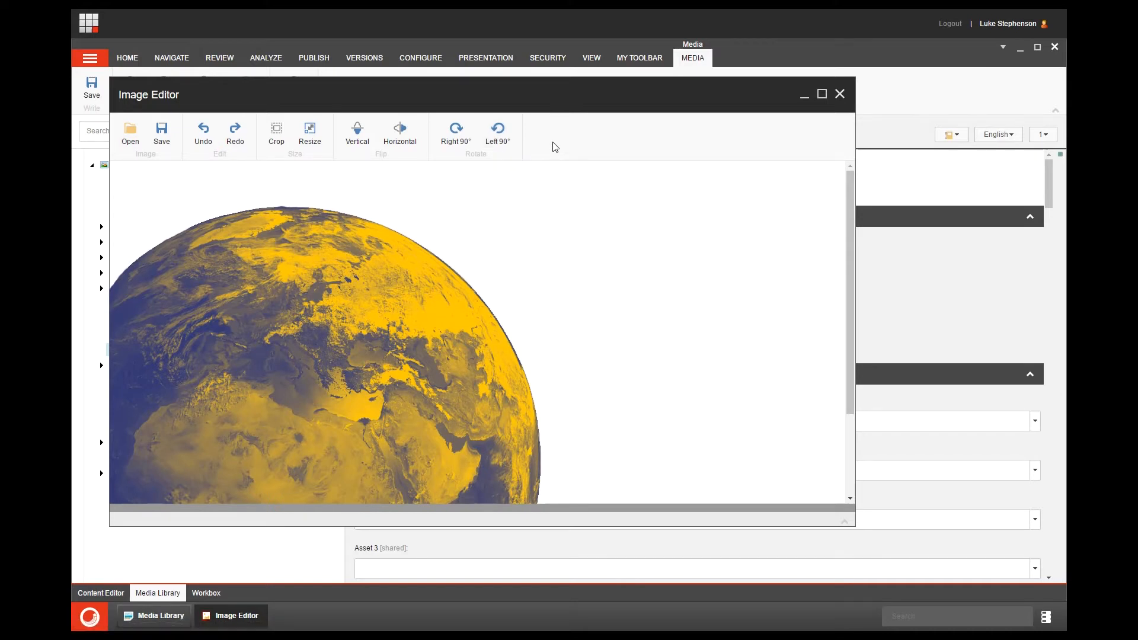
pyautogui.click(277, 131)
pyautogui.moveTo(210, 191); pyautogui.dragTo(546, 340)
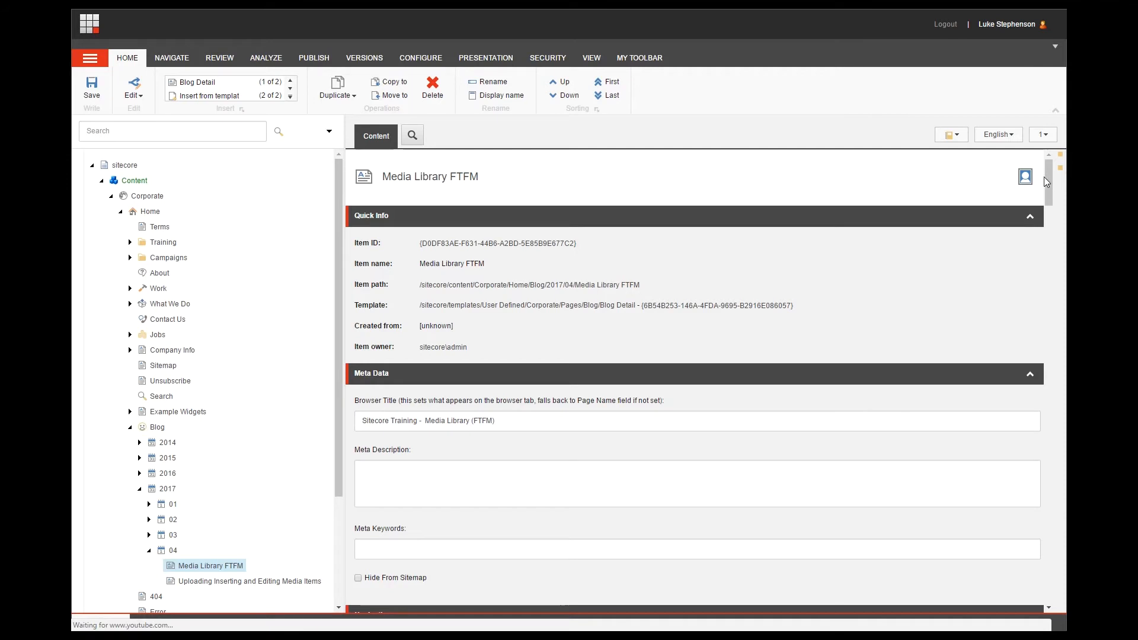
# Set the alternate text of the Search Listing Image on the Media Library FTFM item to "Sitecore Media Library Paint"
pyautogui.moveTo(1048, 169); pyautogui.dragTo(1050, 288)
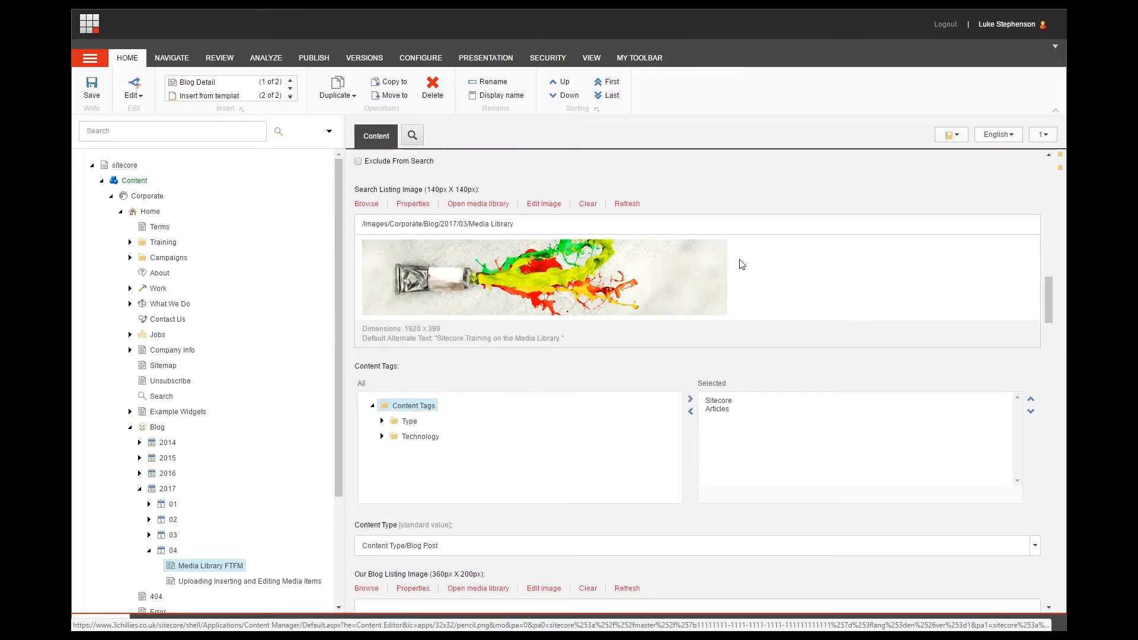
pyautogui.click(413, 203)
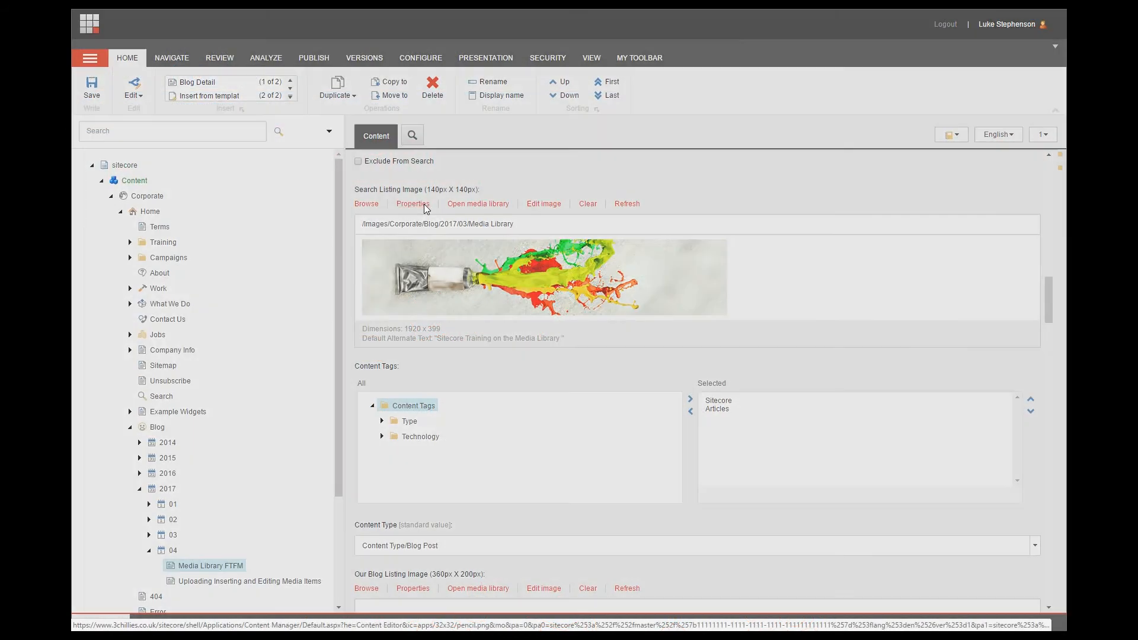
pyautogui.click(424, 206)
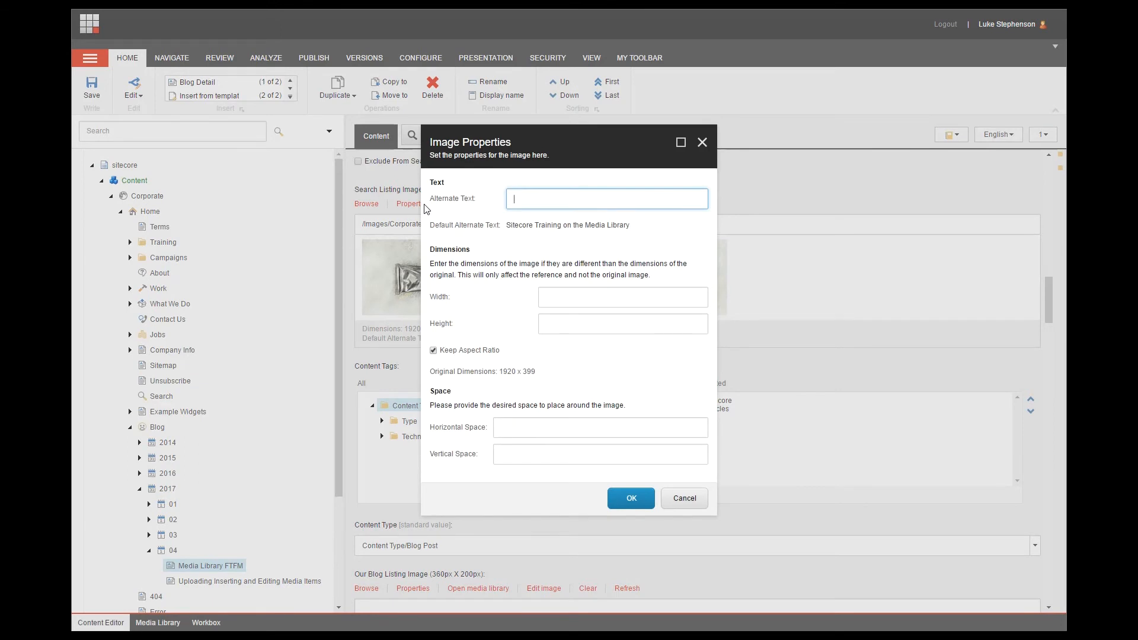
pyautogui.write('Sitecore Media Library Paint')
# Set the Search Listing Image's width to 500px in its properties, leaving the height empty and the aspect ratio kept
pyautogui.click(555, 300)
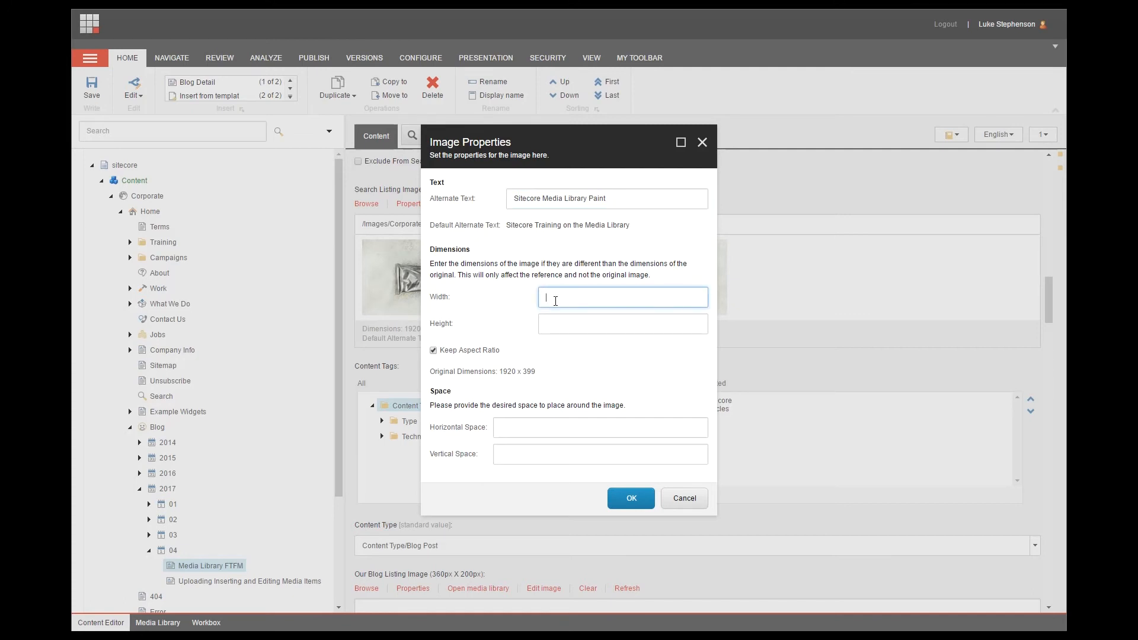
pyautogui.write('500px')
pyautogui.press('Tab')
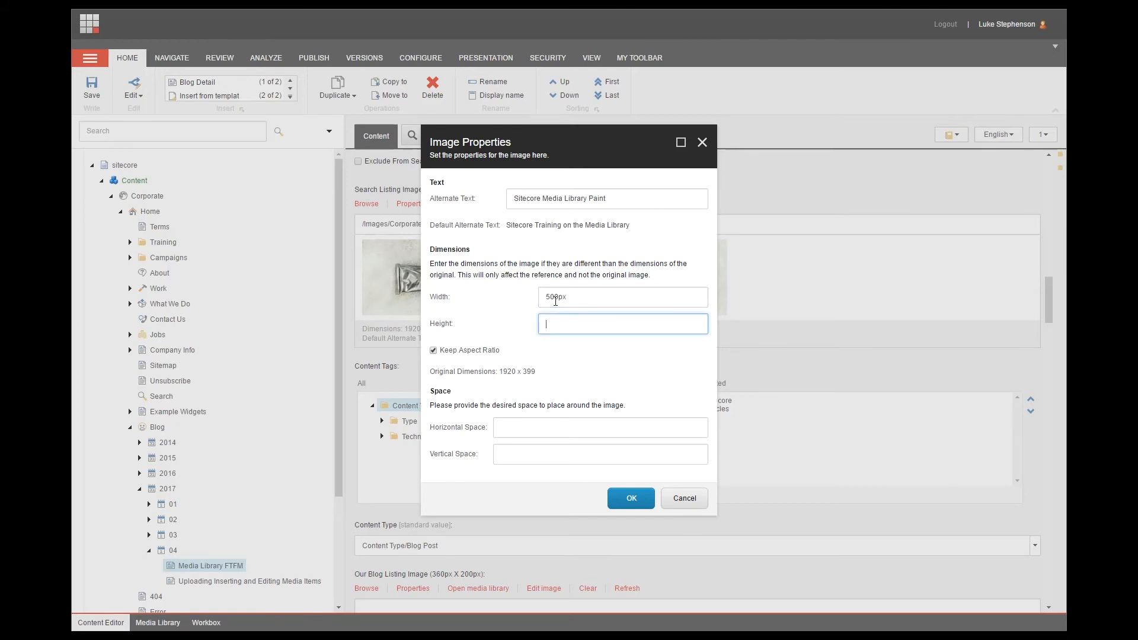
pyautogui.press('Tab')
pyautogui.click(570, 370)
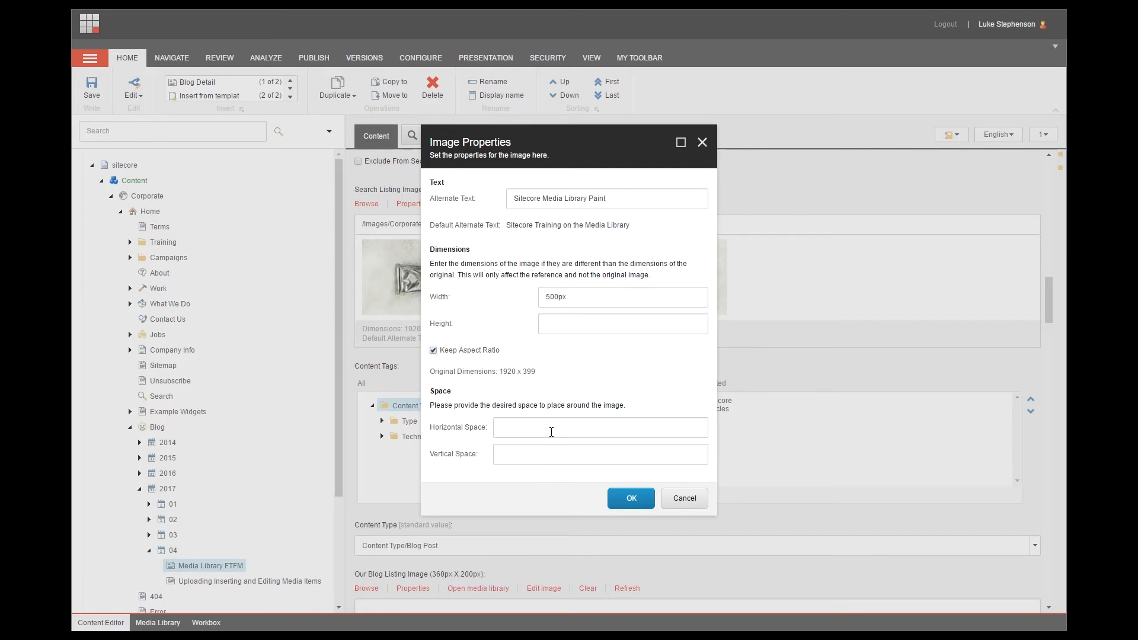